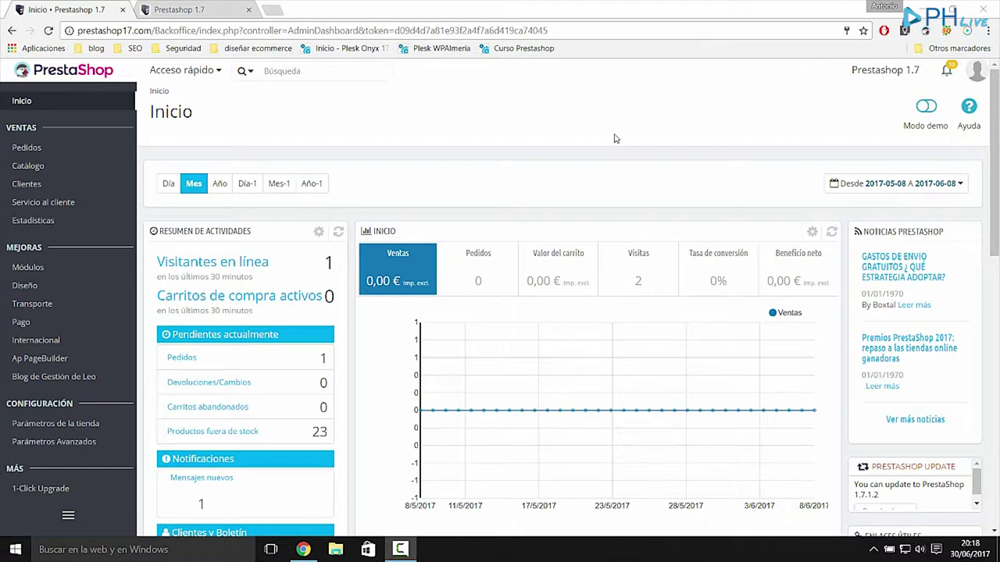
On the prestashop17.com storefront, open the browser's developer tools and record the home page's reload as network activity.
click(201, 9)
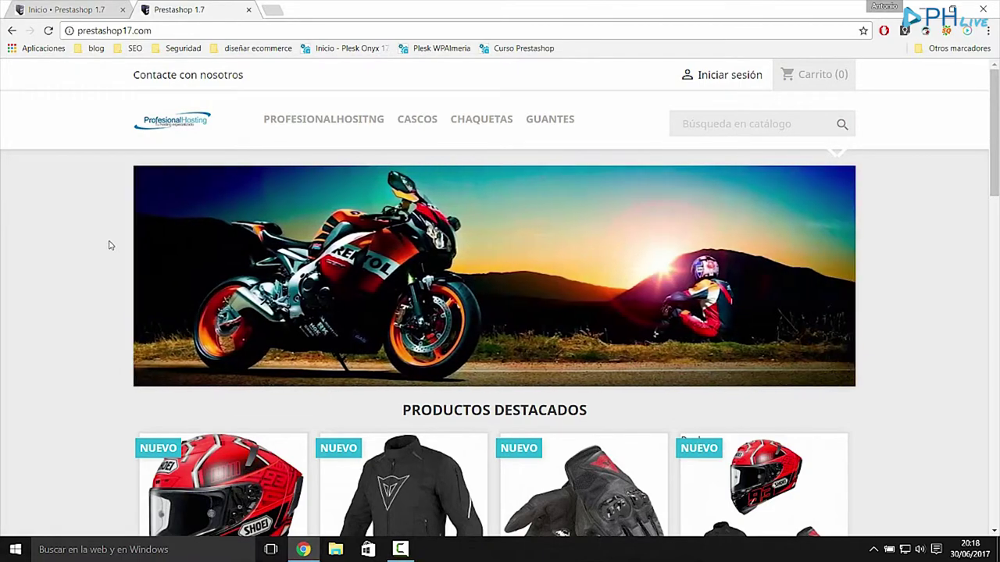
right_click(57, 247)
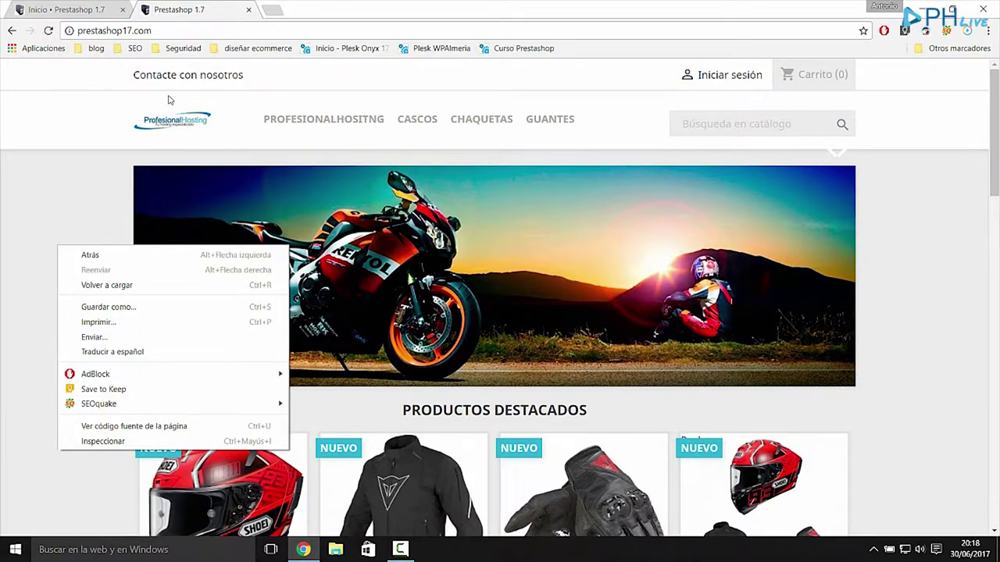
click(102, 442)
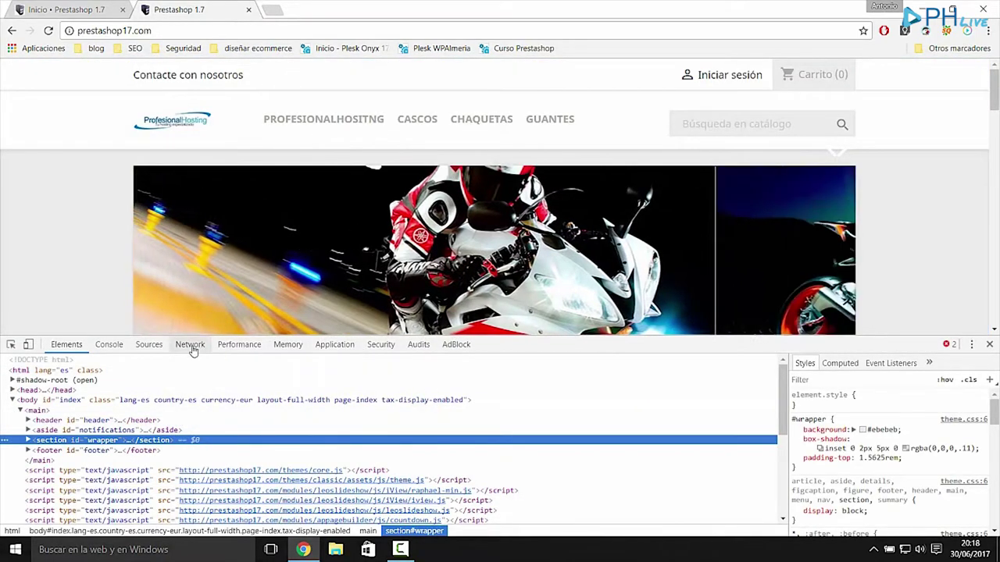
click(190, 344)
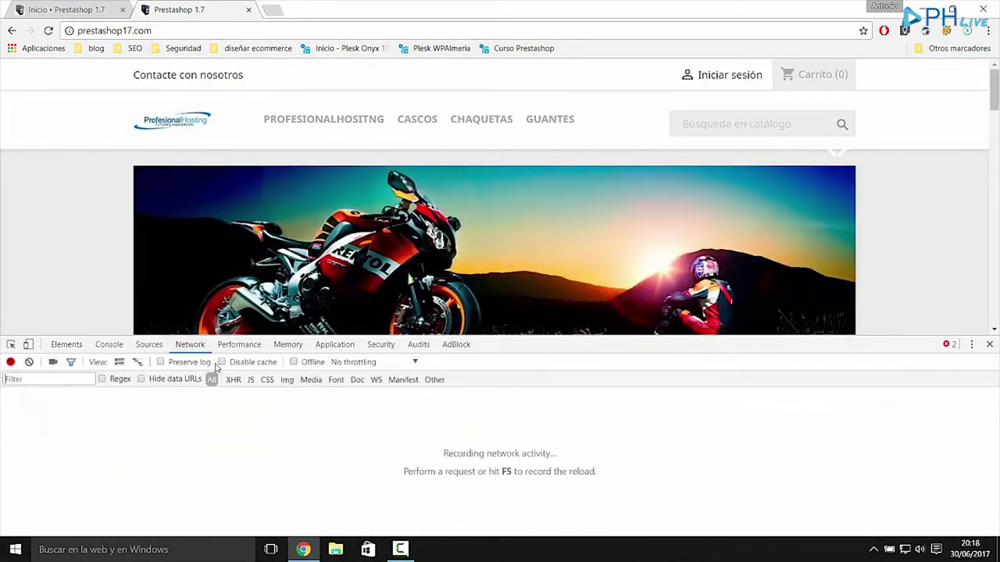
key(F5)
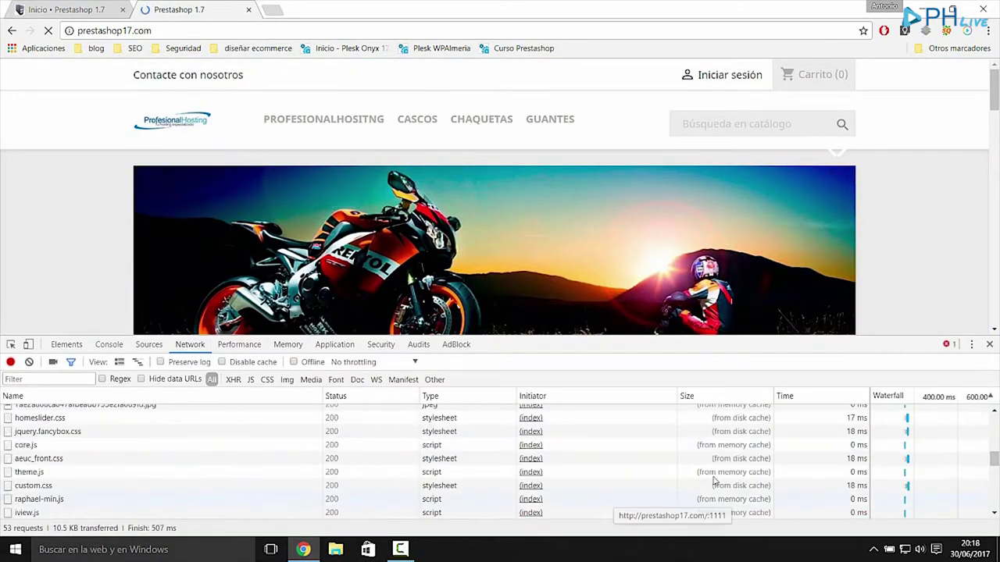
Examine the recorded requests of the home page for their type, size and loading time.
scroll(615, 465, up, 6)
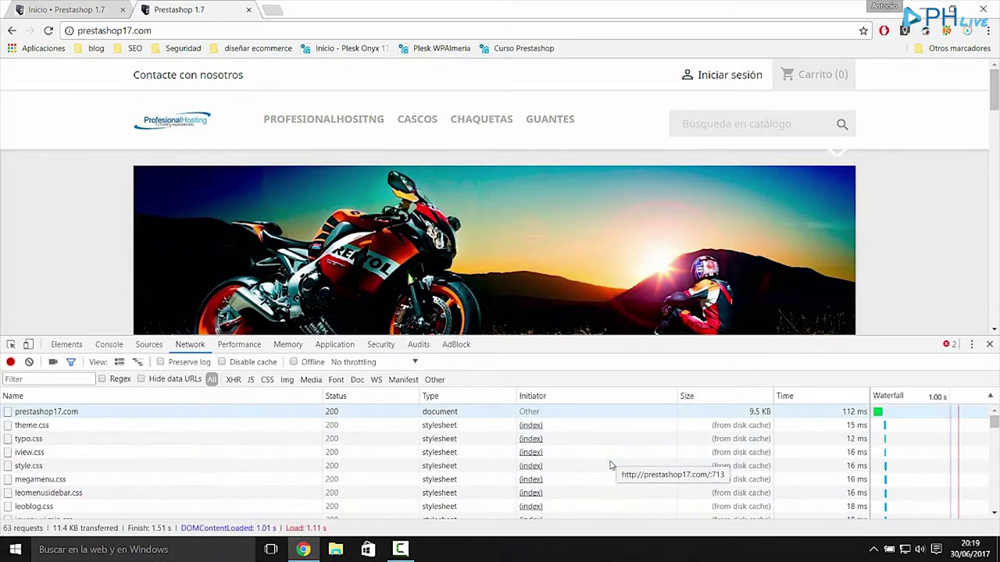
scroll(616, 465, down, 10)
scroll(563, 476, up, 10)
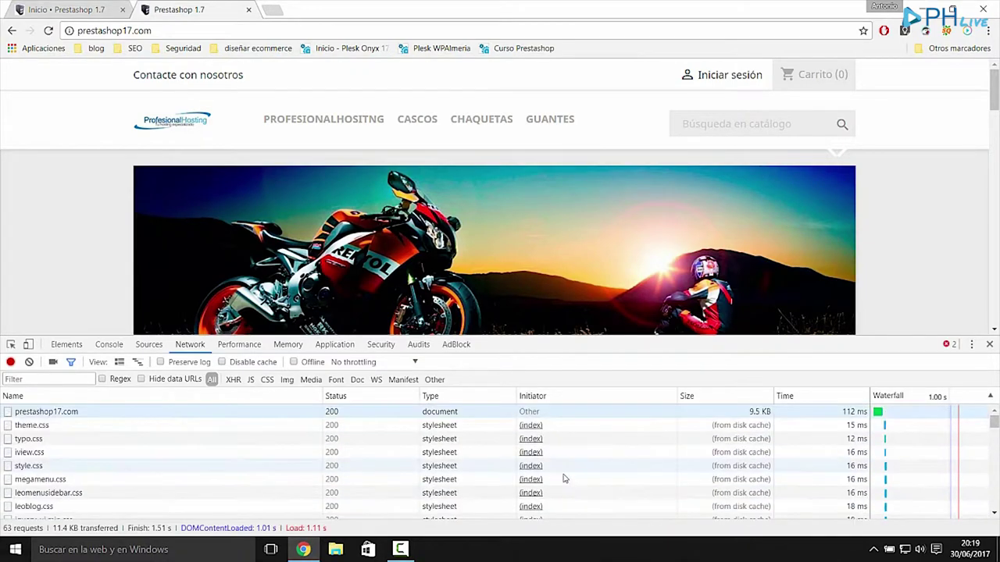
scroll(67, 455, down, 5)
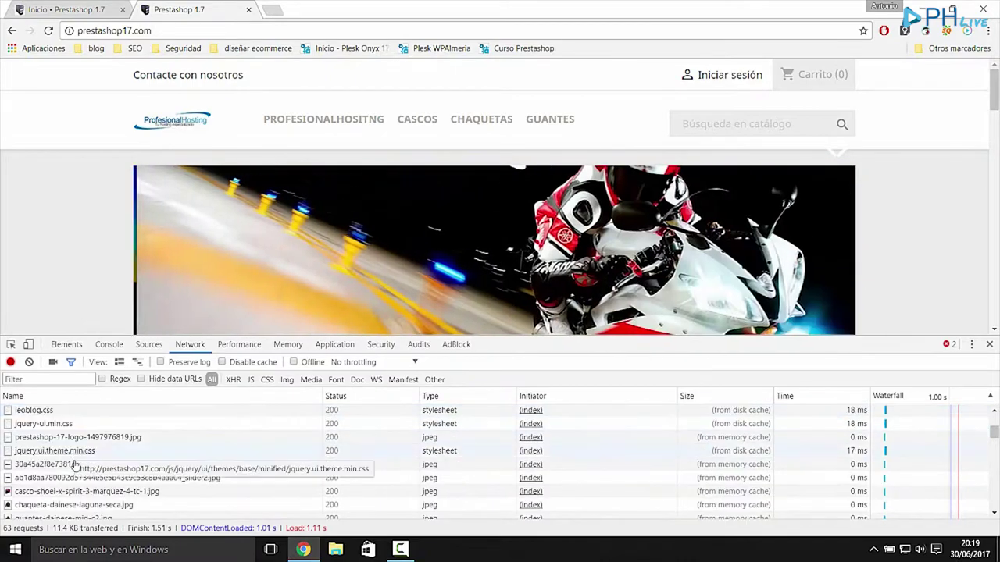
scroll(151, 456, down, 6)
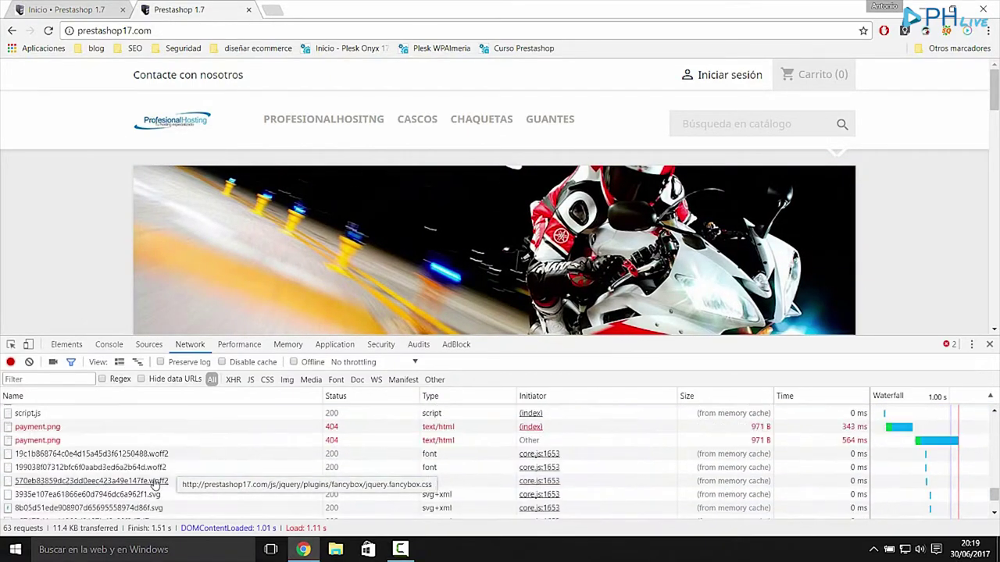
scroll(149, 504, down, 2)
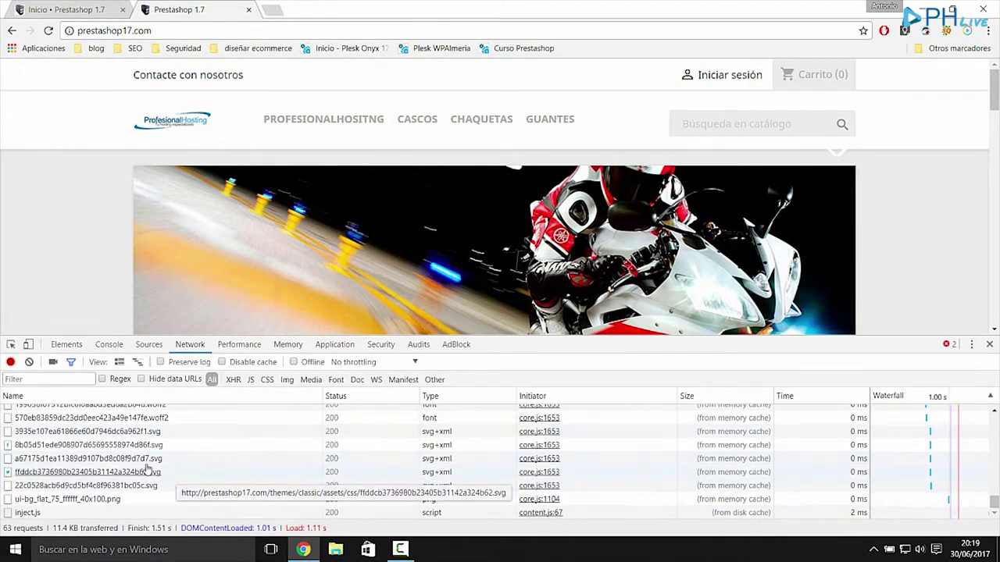
scroll(198, 485, up, 15)
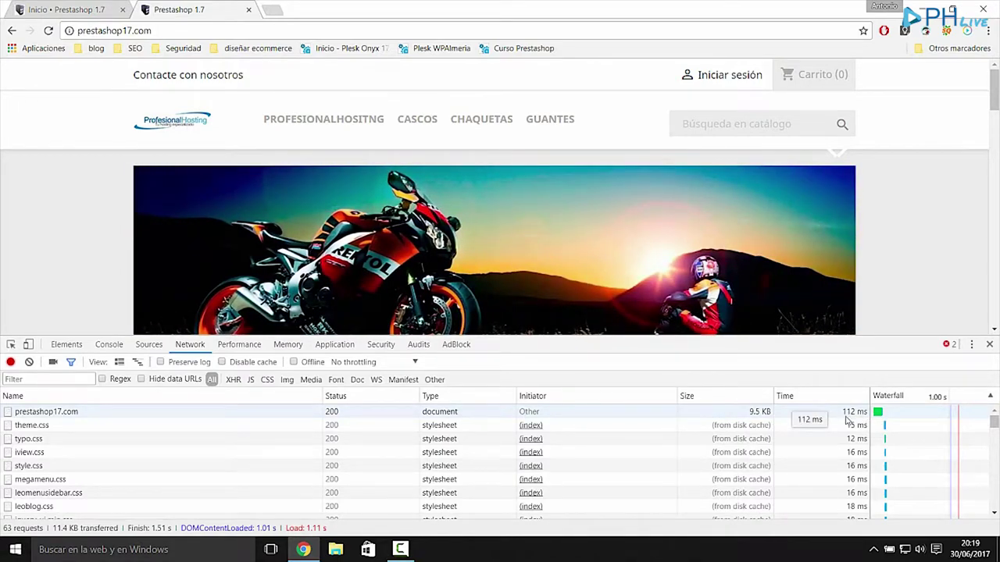
Reload the home page through the shop logo and check the main document's loading time in the waterfall.
click(174, 123)
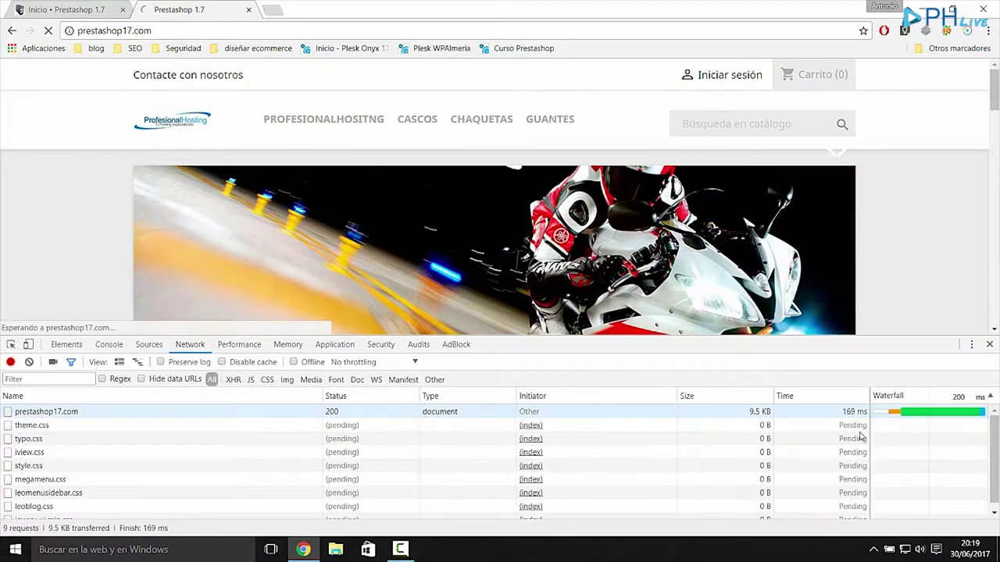
scroll(992, 434, down, 3)
scroll(992, 434, up, 3)
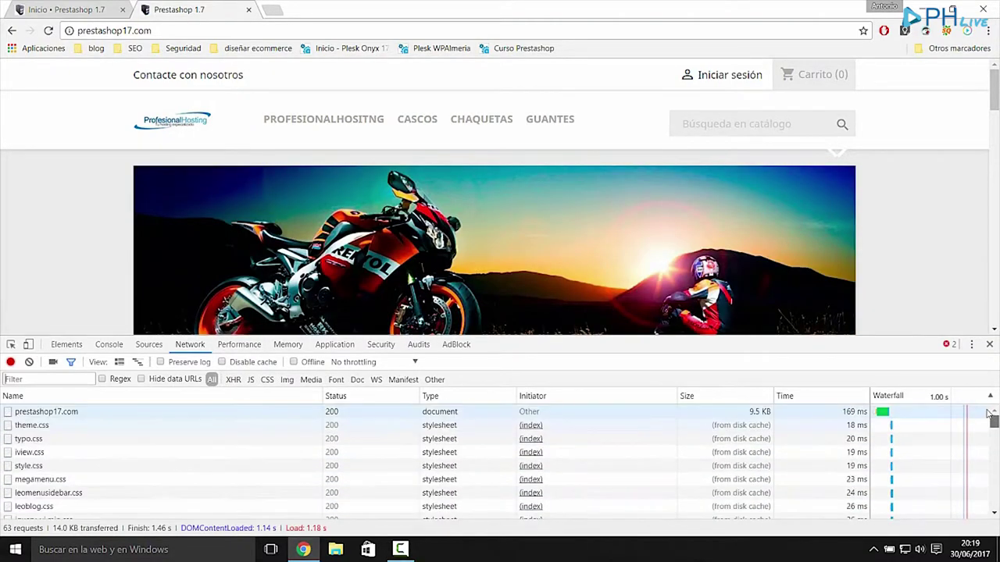
mouse_move(891, 414)
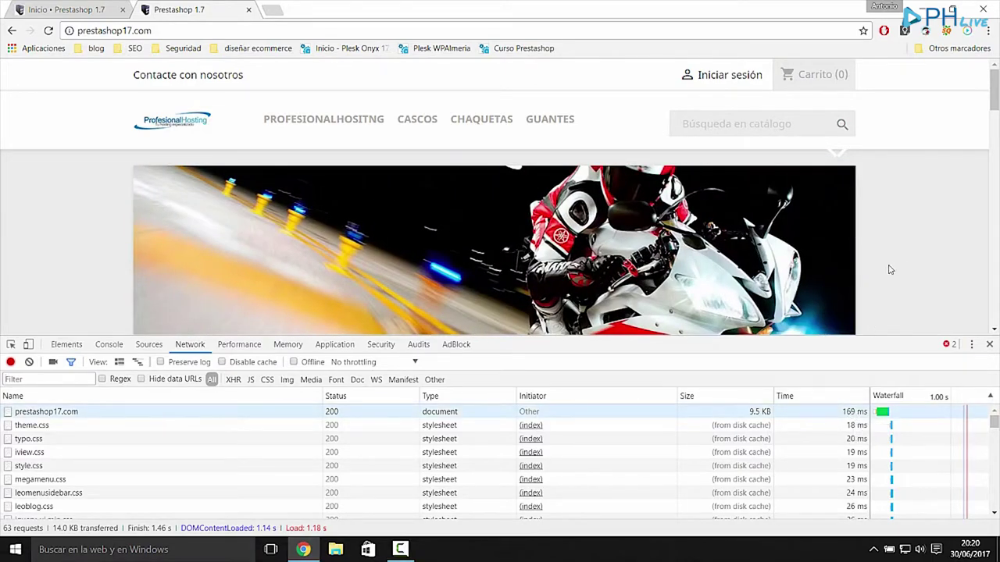
Look through the storefront home page, from the slider and featured products down to the shop description.
scroll(881, 263, down, 1)
scroll(880, 262, down, 2)
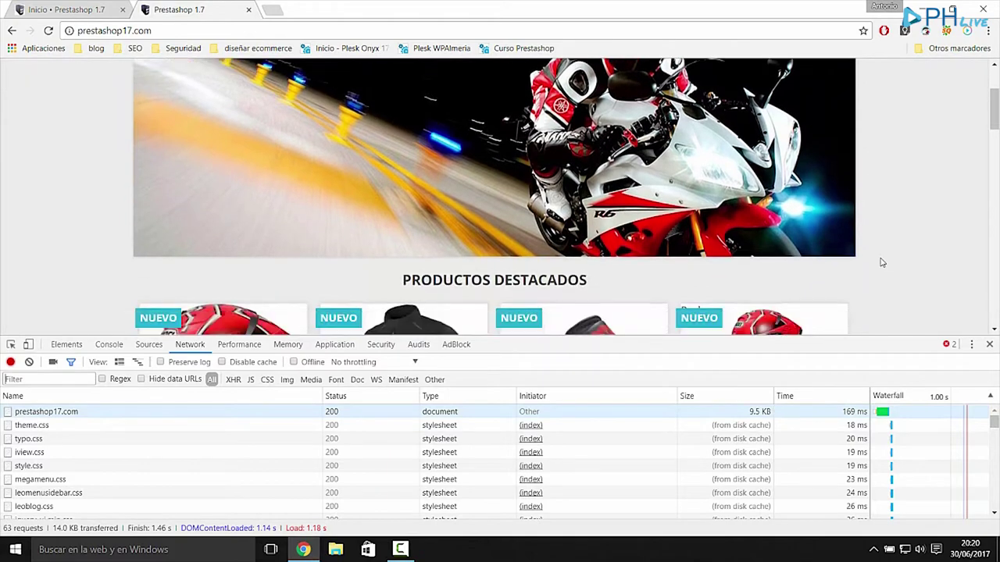
scroll(880, 266, down, 1)
scroll(880, 266, down, 2)
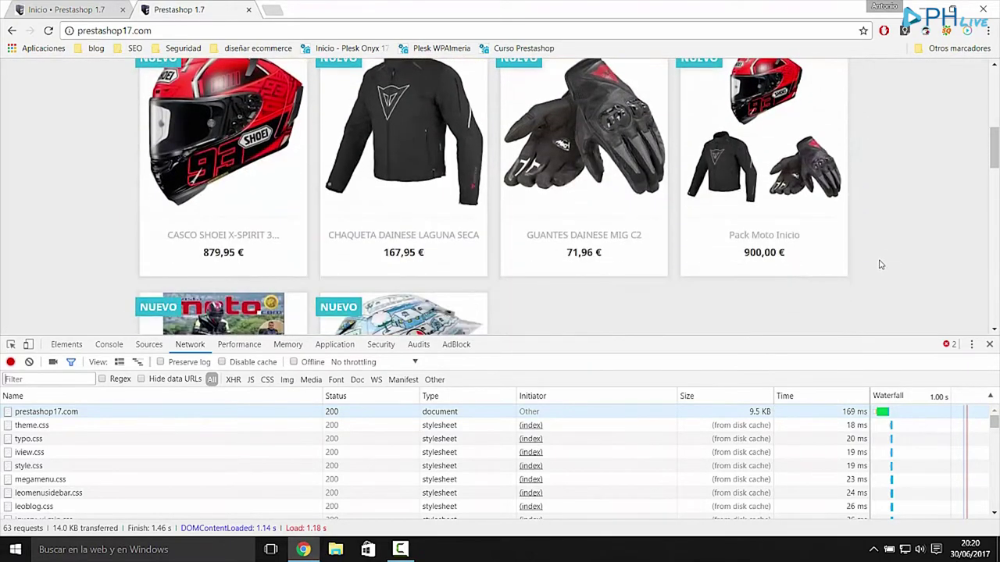
scroll(881, 265, down, 3)
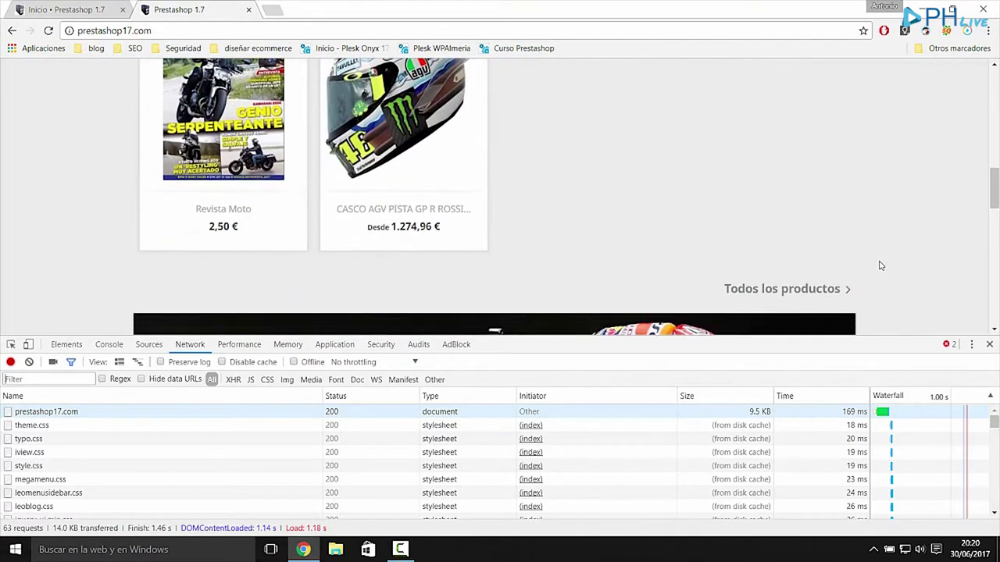
scroll(880, 265, down, 4)
scroll(897, 321, down, 5)
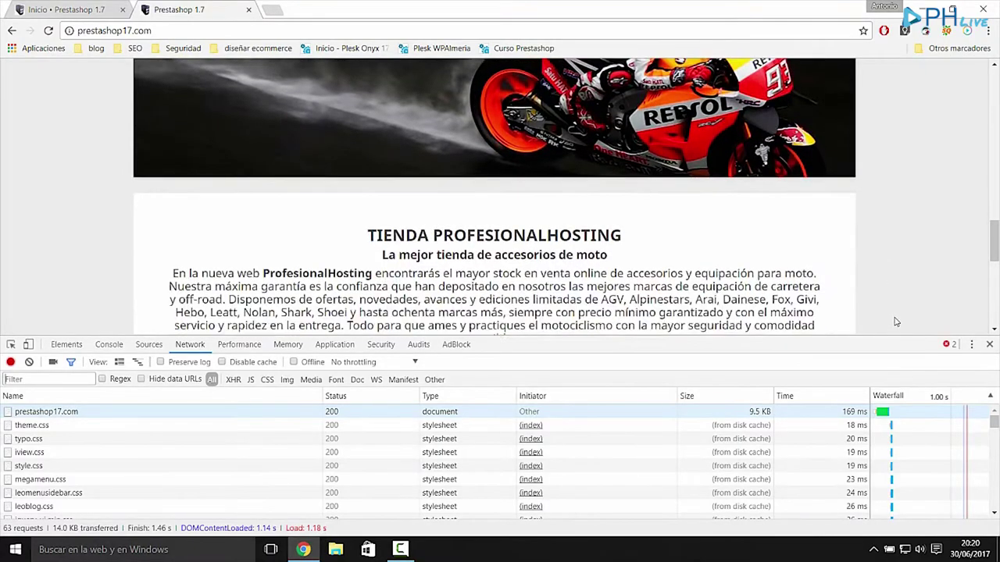
scroll(897, 322, up, 15)
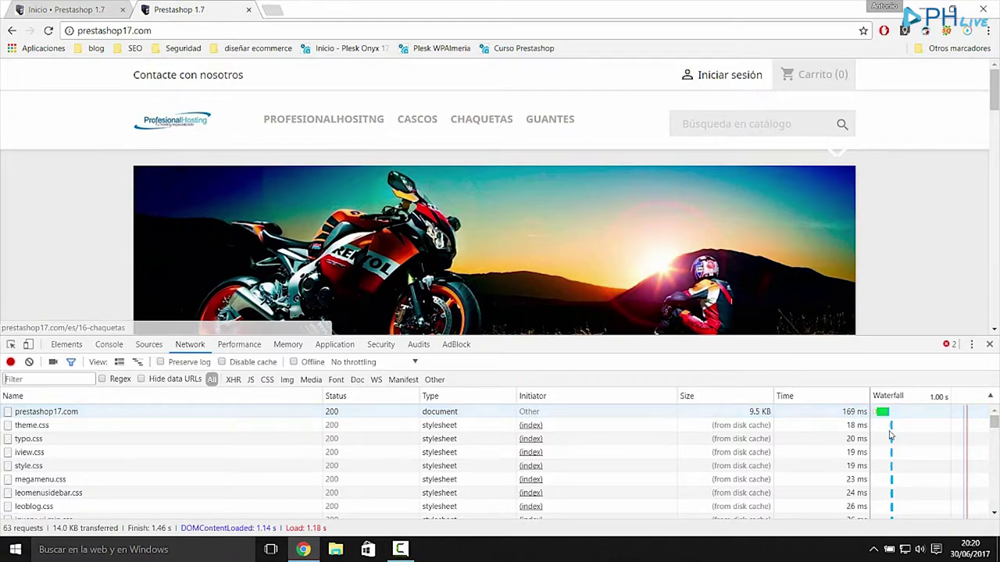
In the PrestaShop back office, open the Rendimiento page of Parámetros Avanzados.
click(68, 10)
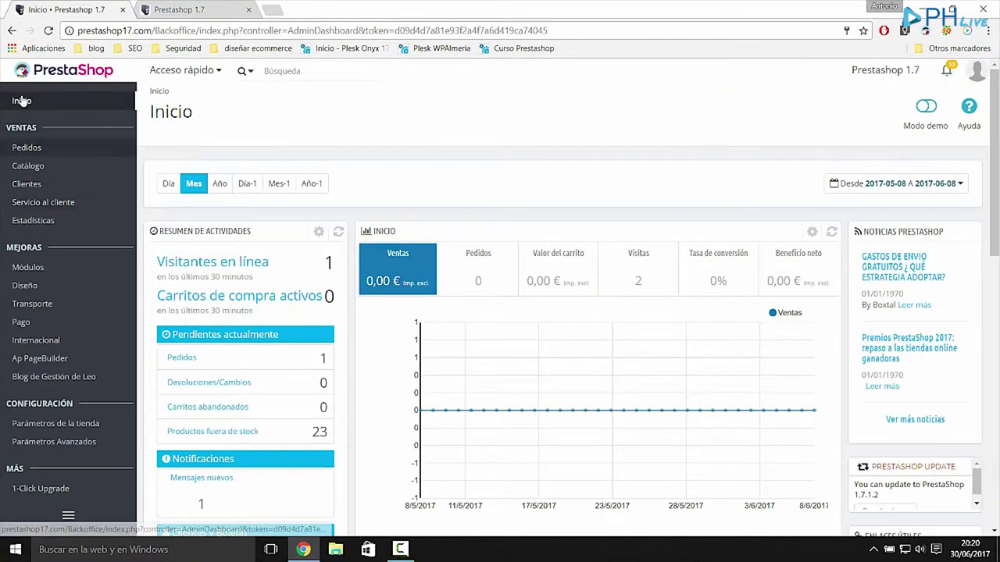
mouse_move(73, 448)
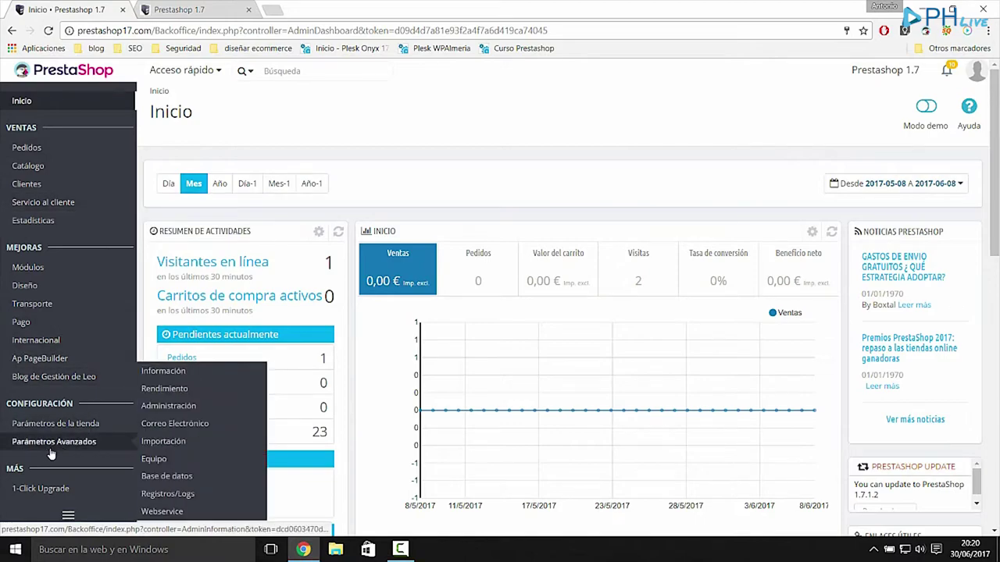
click(182, 389)
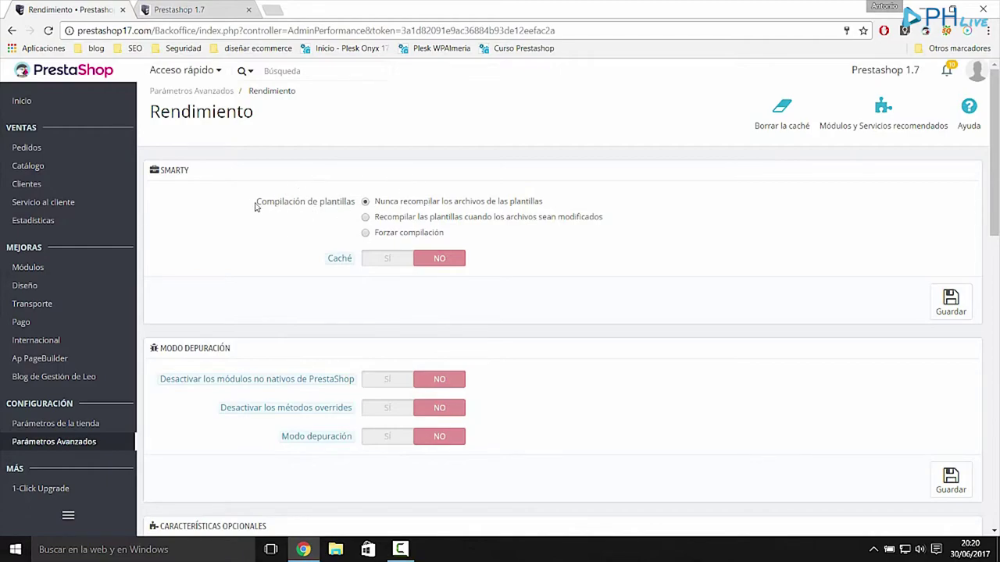
Set the Smarty template compilation to "Recompilar las plantillas cuando los archivos sean modificados".
drag(256, 205, 353, 203)
click(334, 207)
click(464, 219)
drag(375, 218, 610, 225)
click(608, 225)
scroll(607, 225, down, 1)
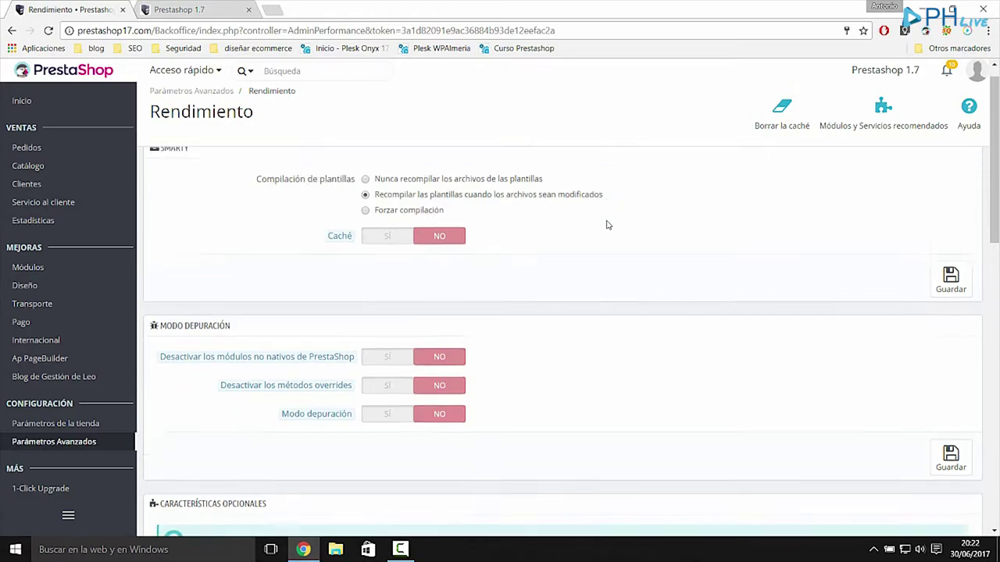
scroll(565, 211, up, 1)
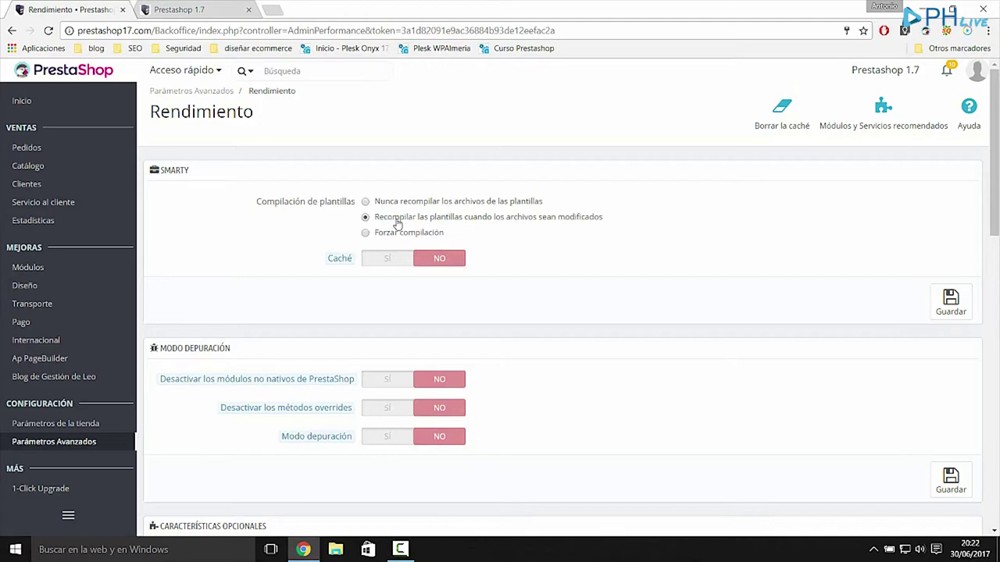
Enable the Smarty cache, review its type and clearing options, and save the Smarty settings.
mouse_move(356, 263)
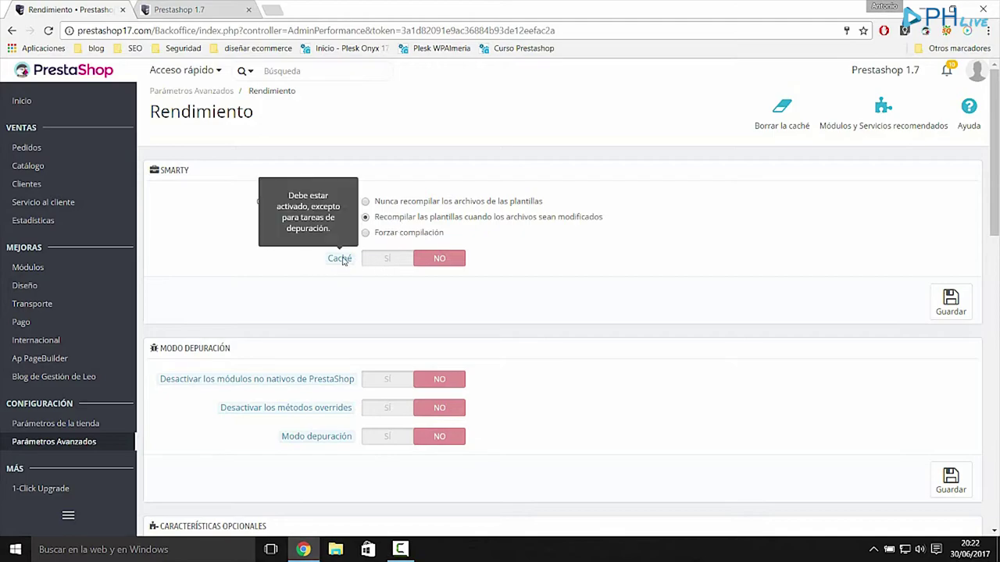
click(401, 260)
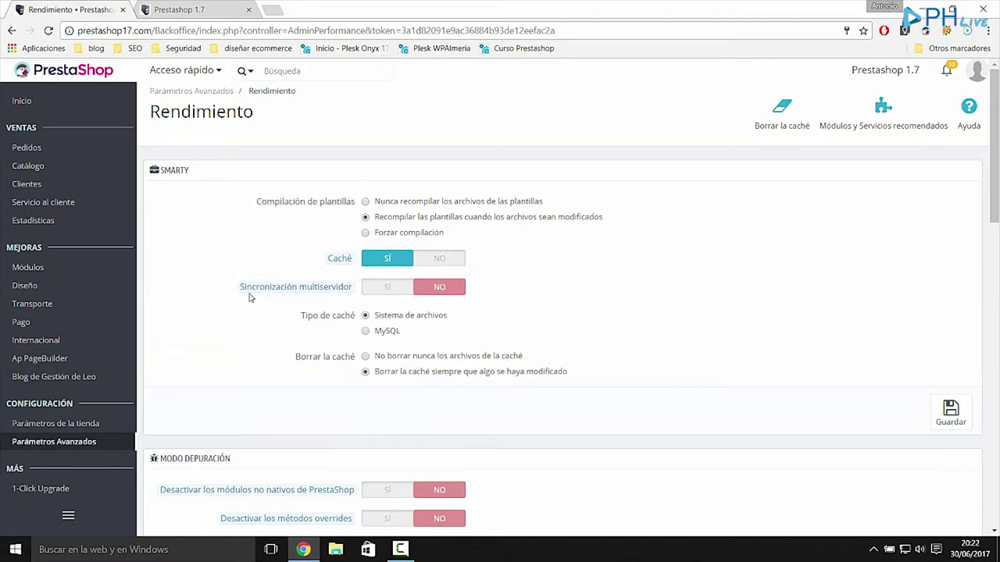
mouse_move(328, 291)
drag(375, 317, 451, 316)
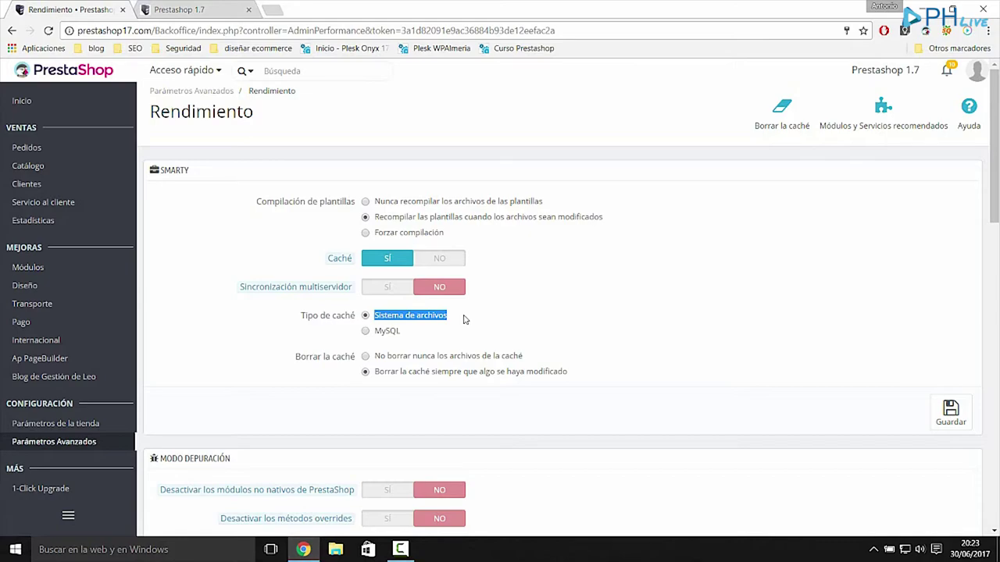
click(428, 332)
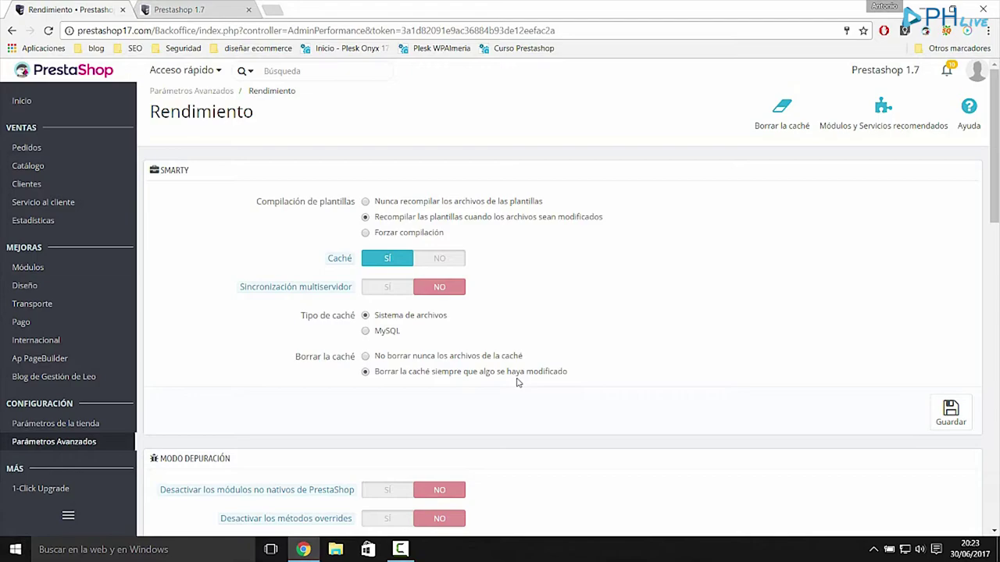
drag(375, 373, 563, 377)
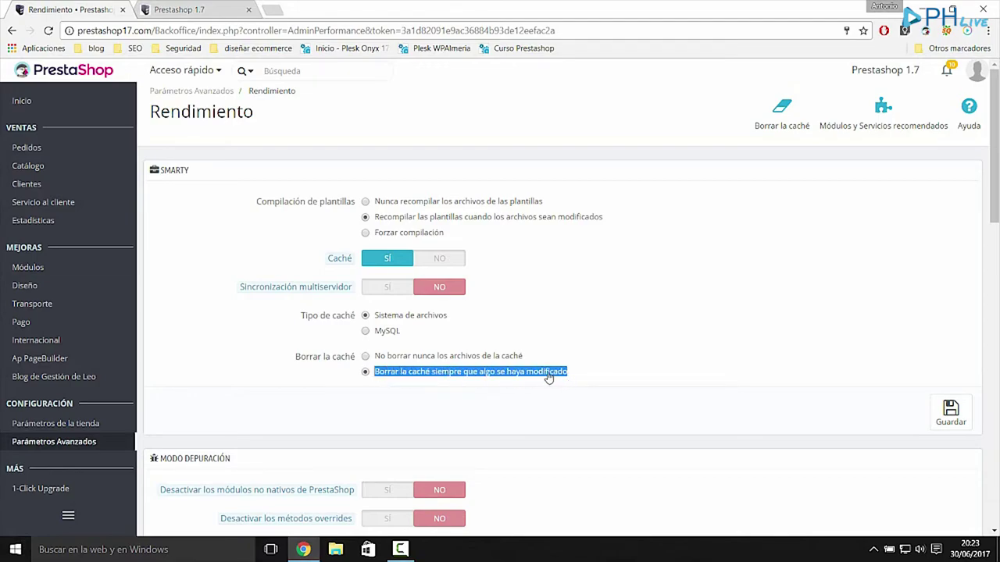
click(514, 381)
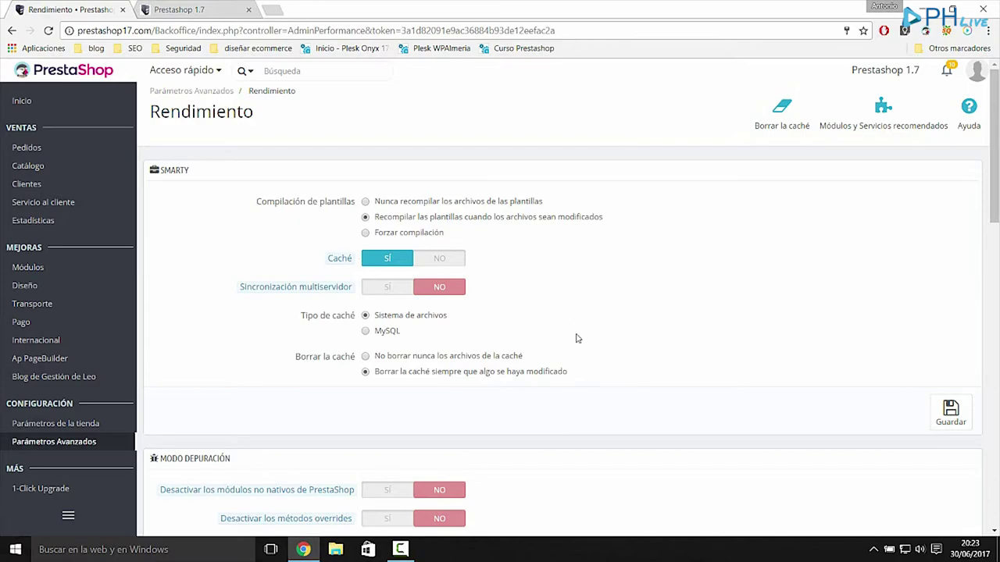
click(950, 412)
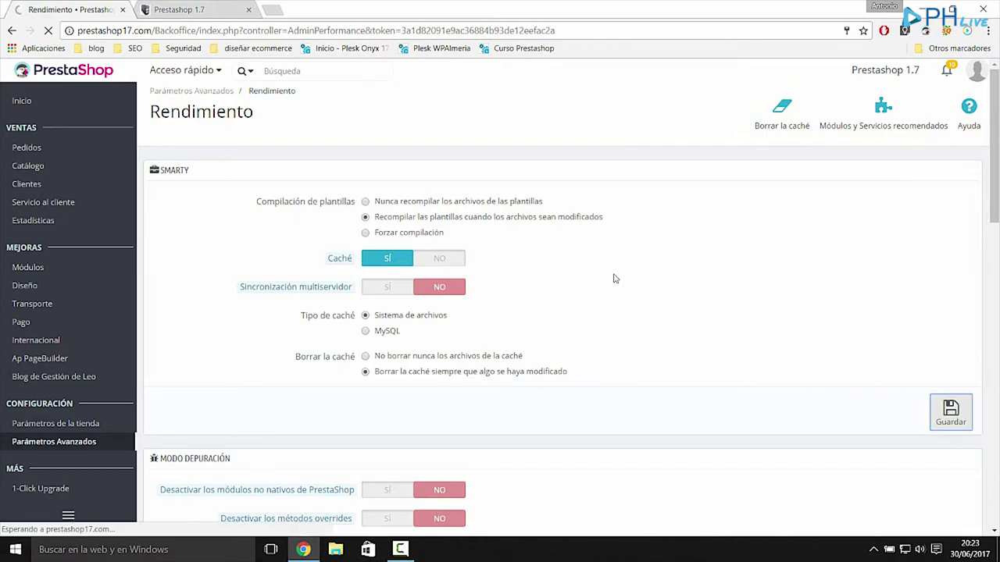
In Modo depuración, try setting "Desactivar los módulos no nativos de PrestaShop" to Sí, and set it back to No.
scroll(574, 281, down, 3)
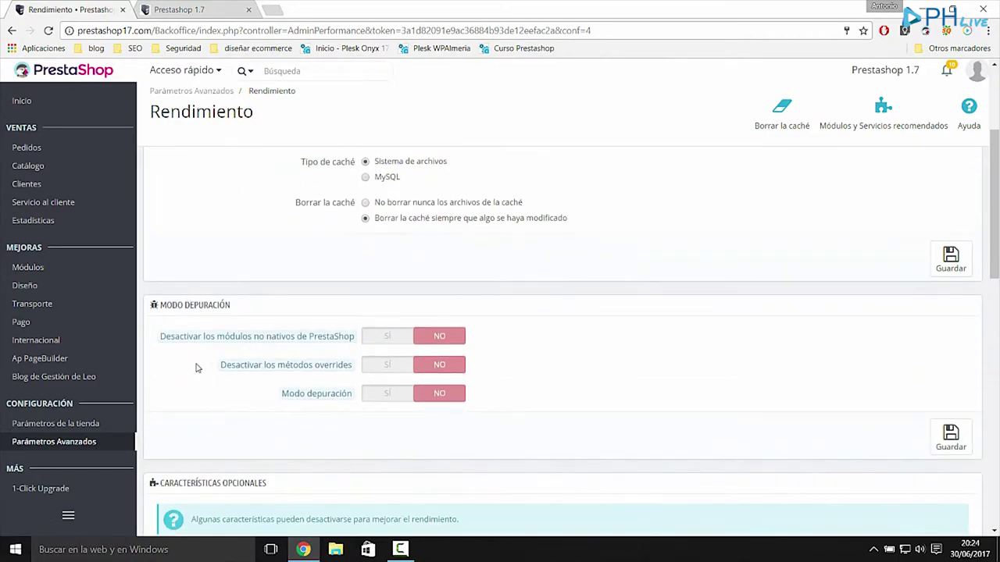
scroll(195, 364, down, 1)
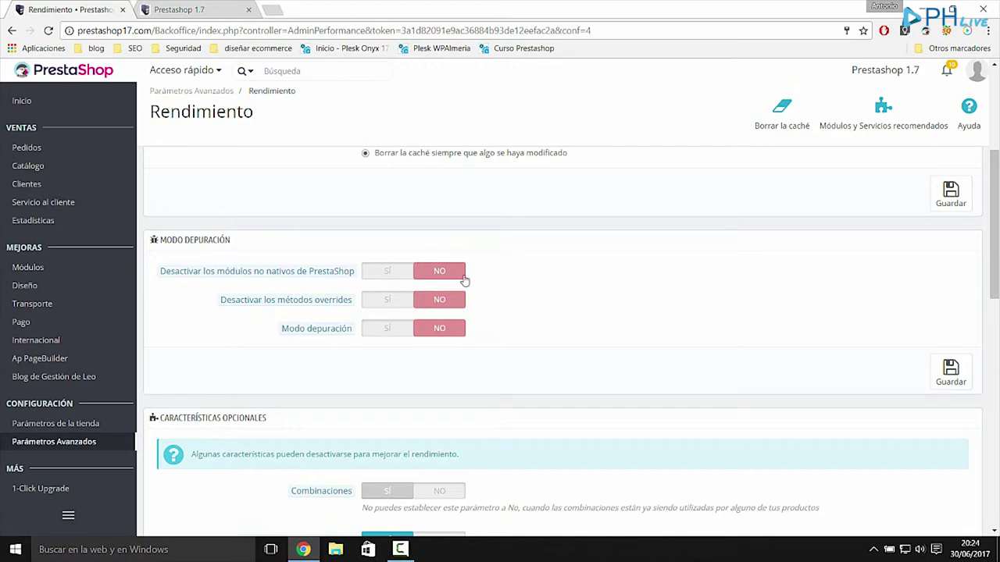
click(400, 275)
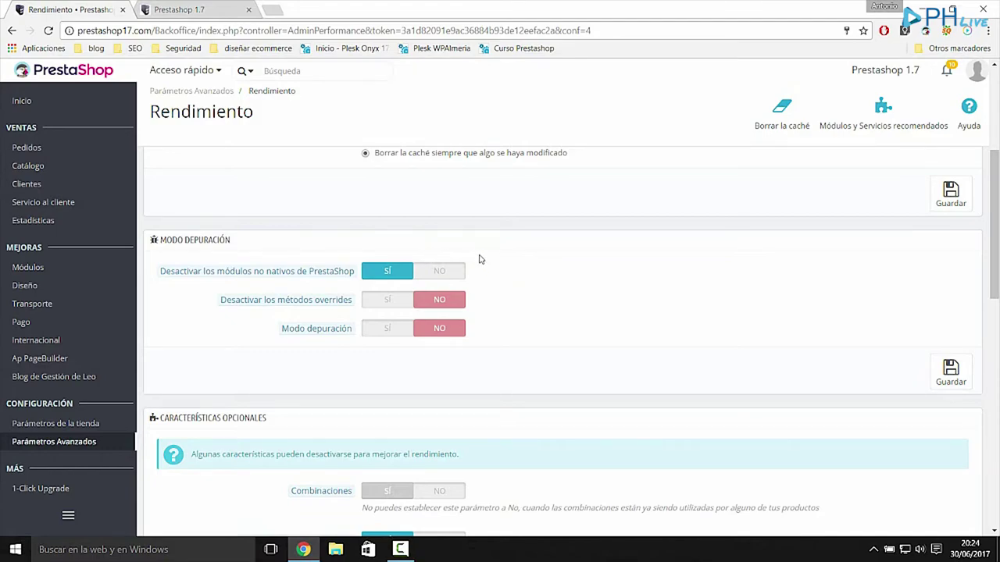
click(442, 271)
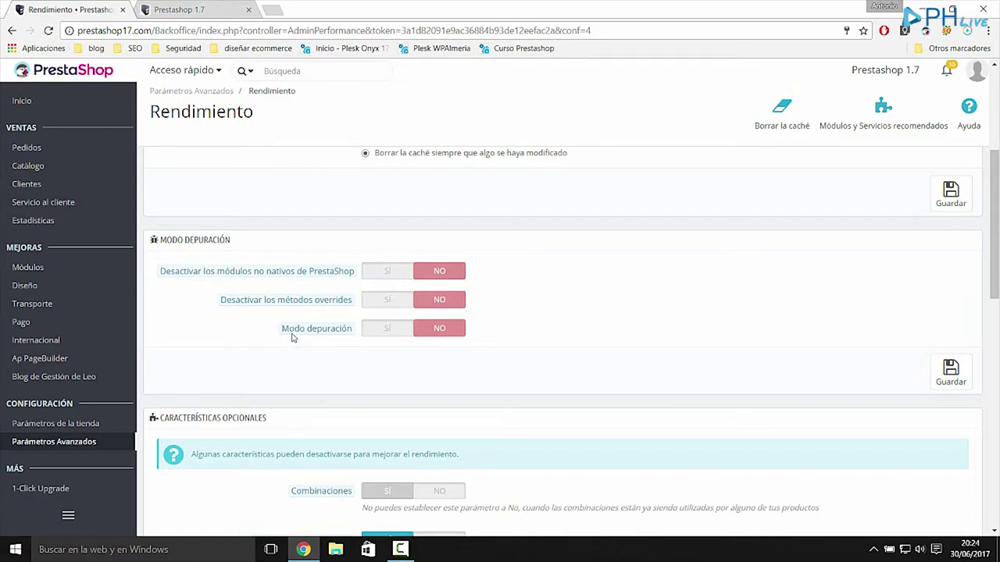
Examine the Modo depuración options and the Características opcionales settings for combinations, product features and customer groups.
mouse_move(331, 330)
scroll(568, 314, down, 2)
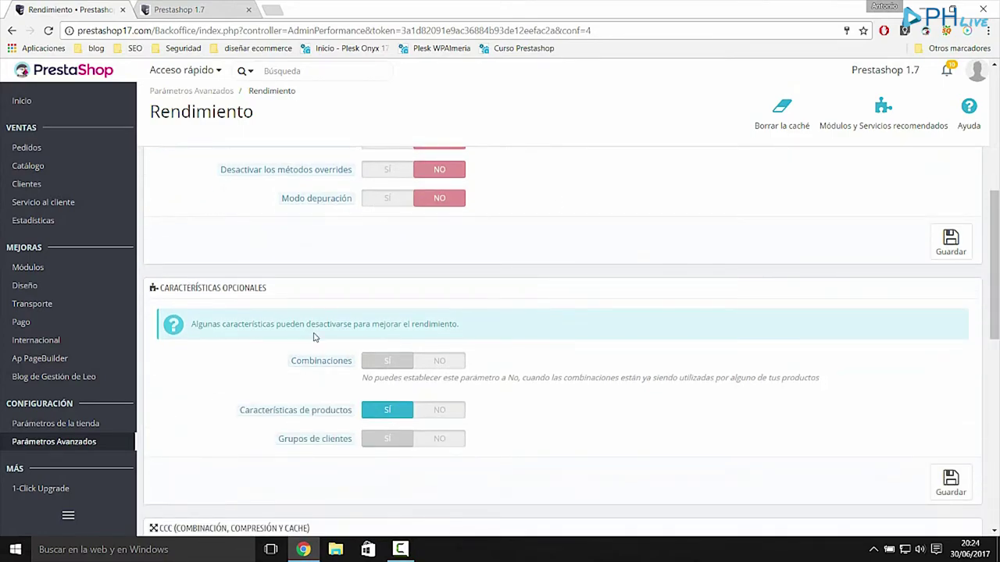
scroll(332, 319, down, 2)
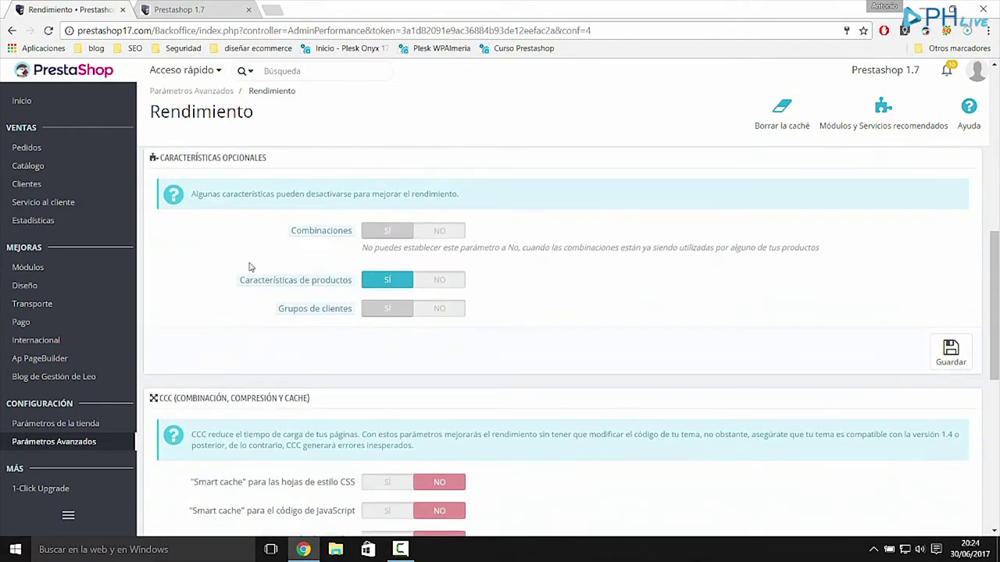
mouse_move(331, 230)
mouse_move(300, 288)
scroll(481, 278, down, 3)
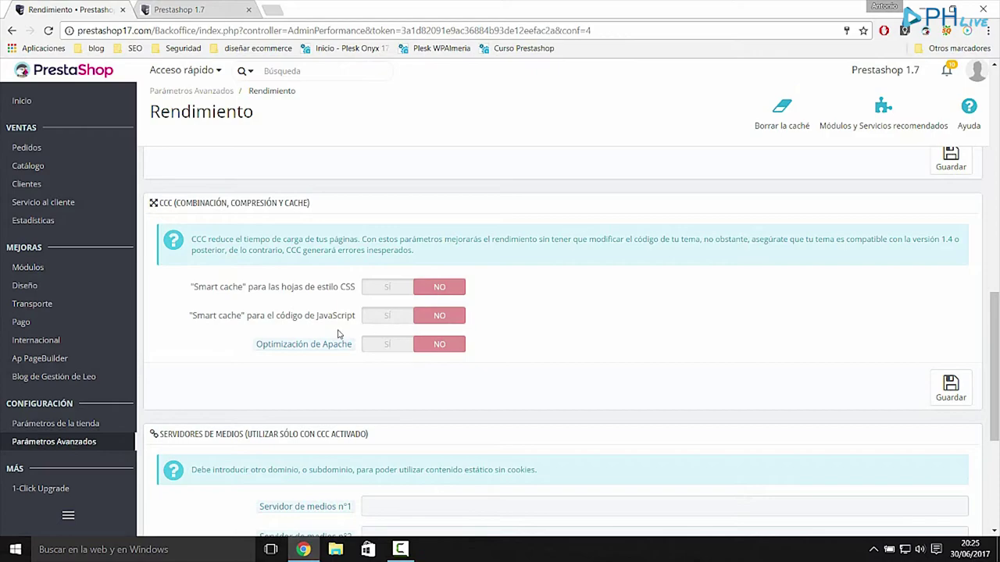
Set both "Smart cache" options (CSS and JavaScript) and Optimización de Apache to Sí in the CCC section, and save.
drag(185, 318, 363, 317)
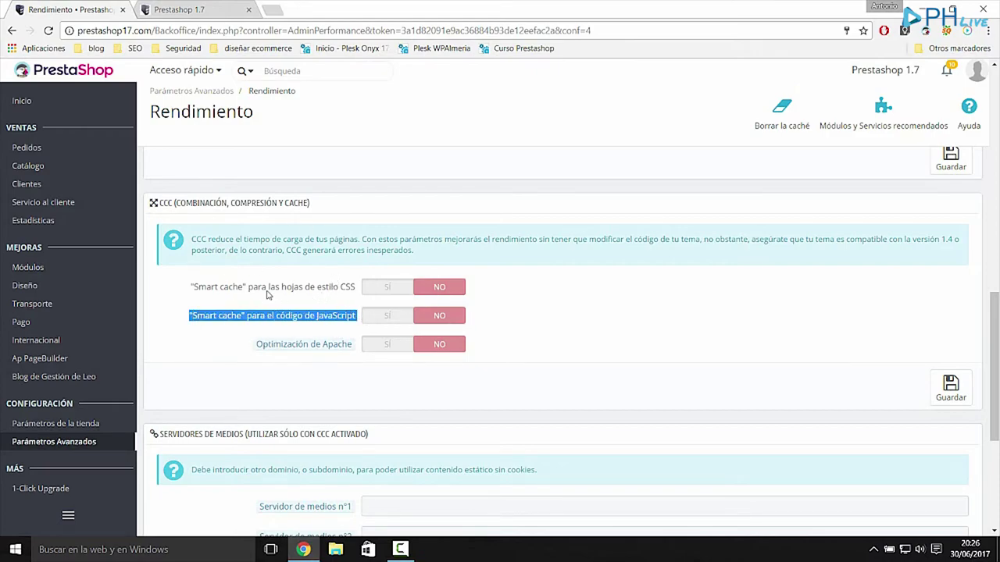
click(199, 342)
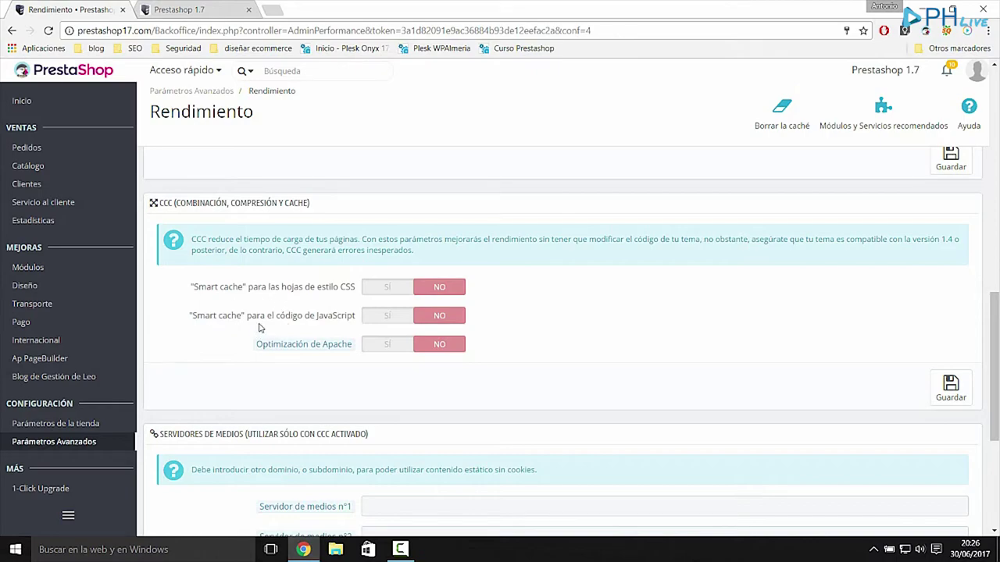
mouse_move(300, 355)
click(385, 287)
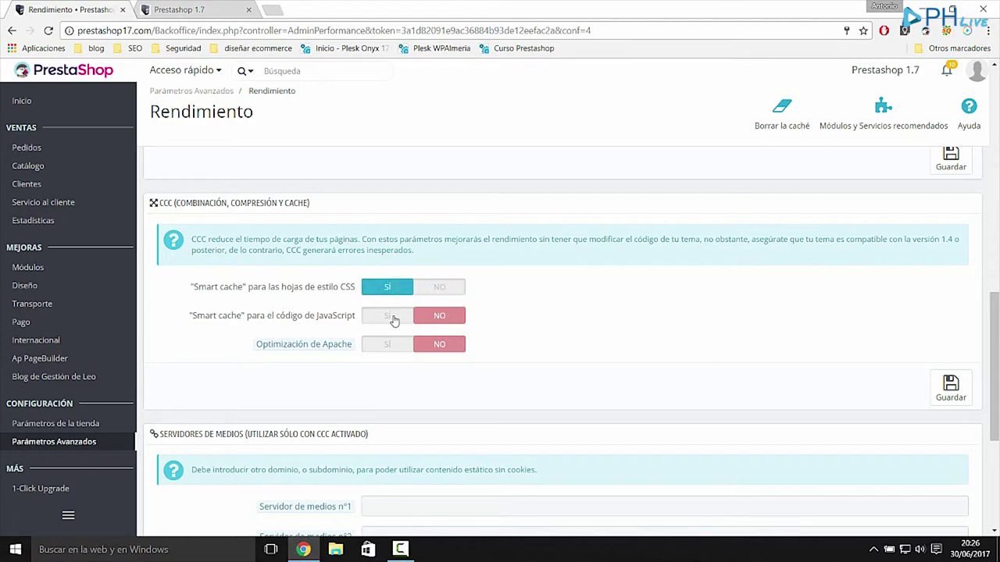
click(390, 316)
click(399, 352)
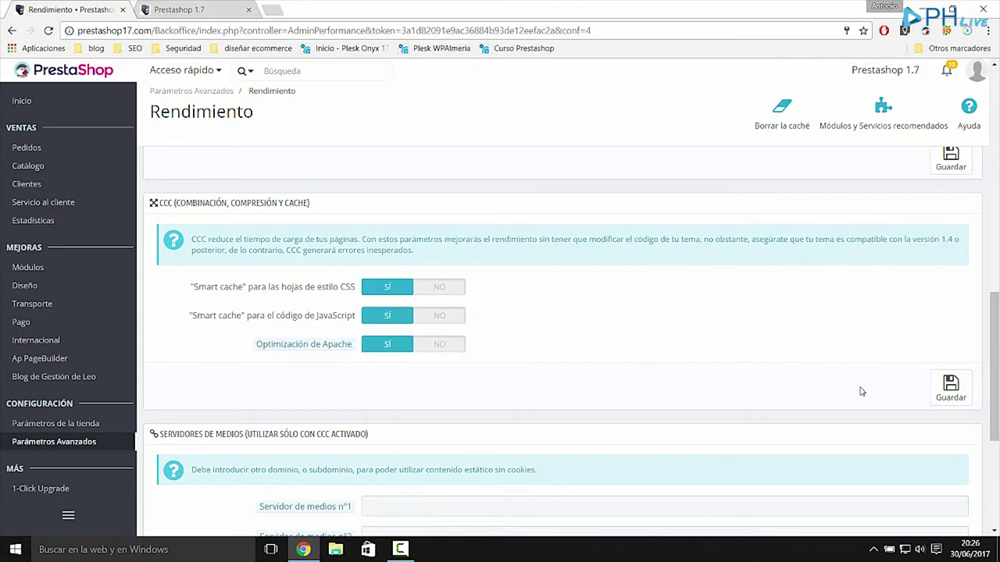
click(943, 402)
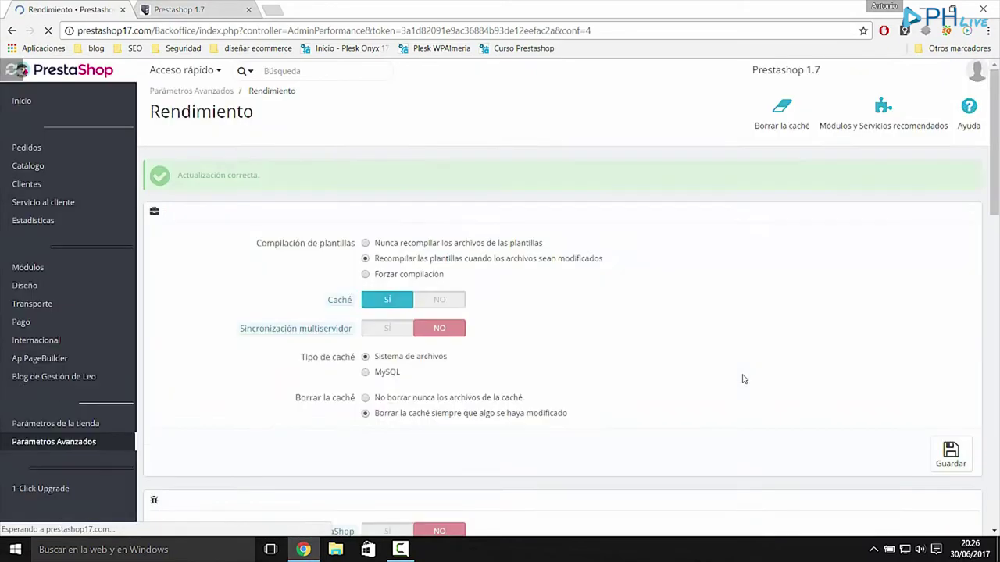
Review the Servidores de medios section, including the help text for the media server fields.
scroll(489, 366, down, 10)
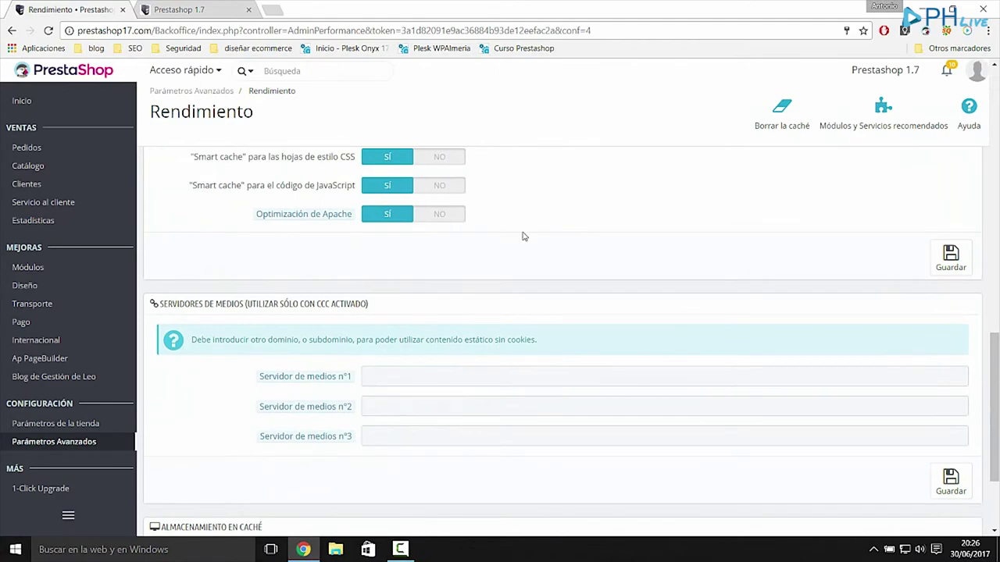
scroll(521, 243, down, 1)
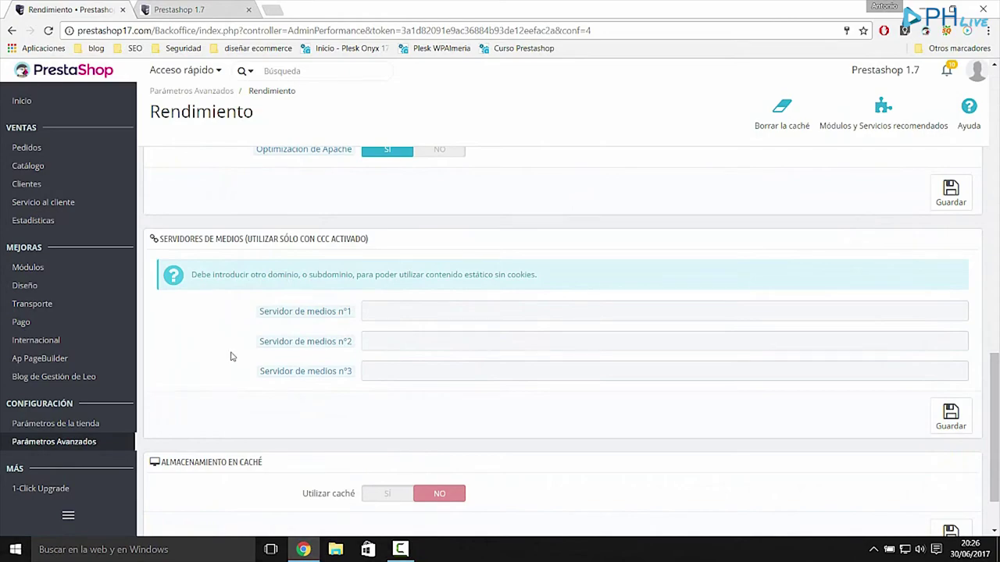
scroll(231, 357, up, 2)
scroll(230, 357, down, 2)
click(417, 318)
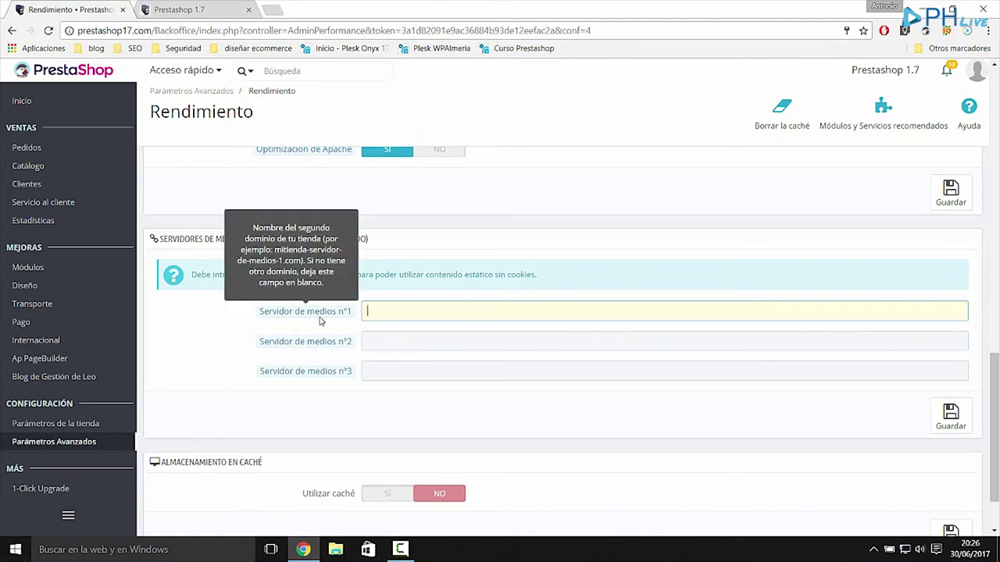
mouse_move(338, 376)
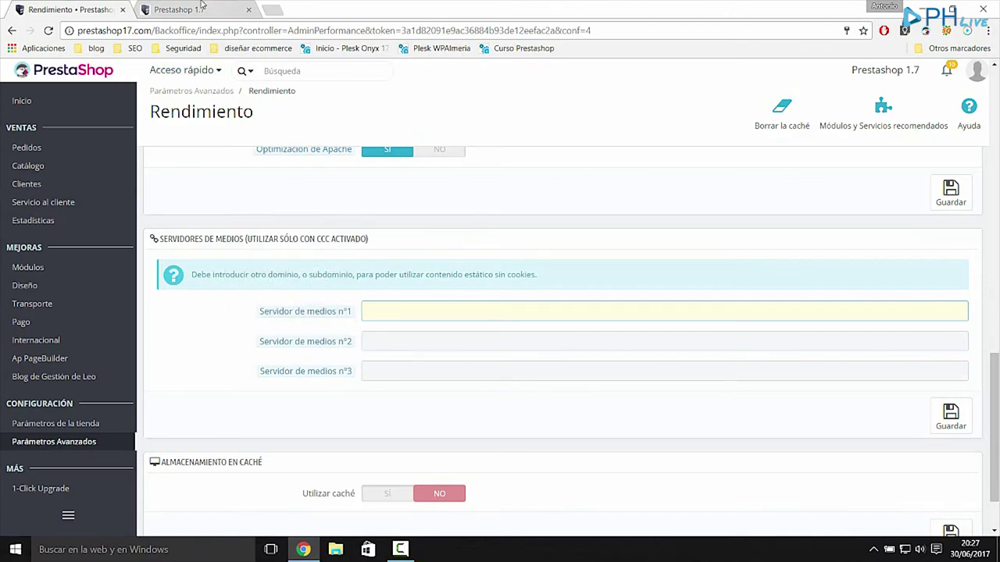
Inspect the storefront's list of network requests for its CSS and script files, and return to the Rendimiento page.
key(ctrl+Tab)
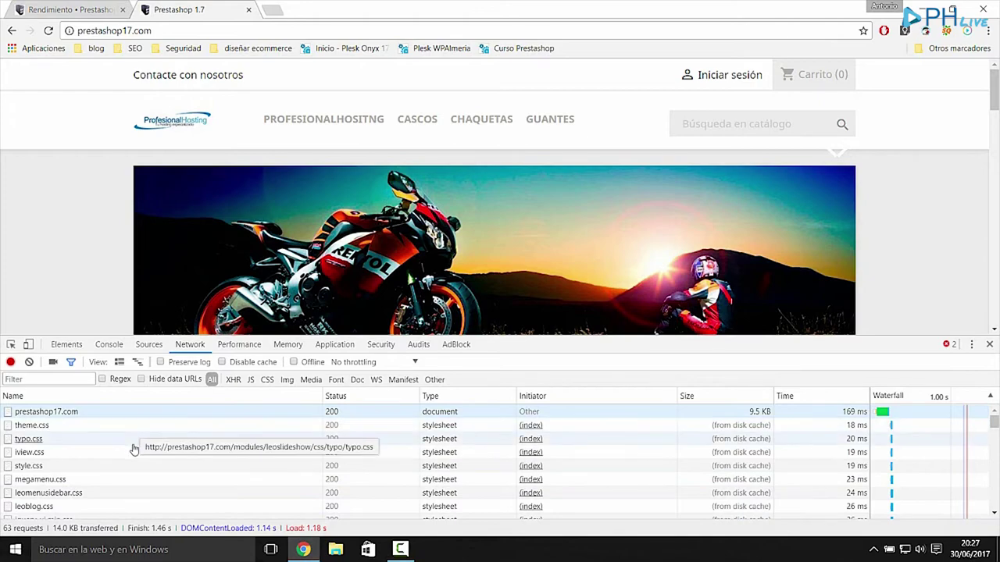
scroll(94, 446, down, 10)
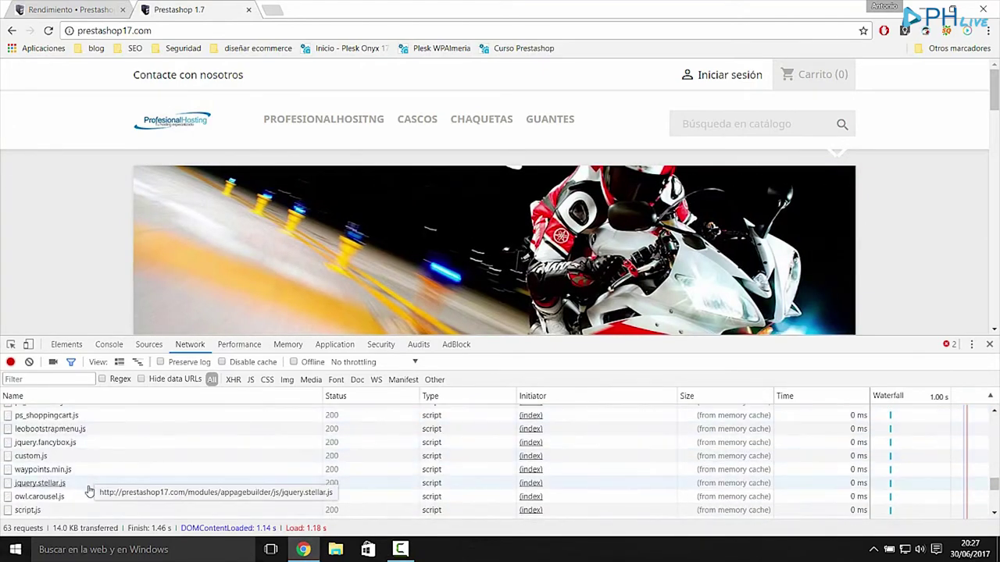
scroll(92, 451, down, 5)
scroll(131, 468, up, 15)
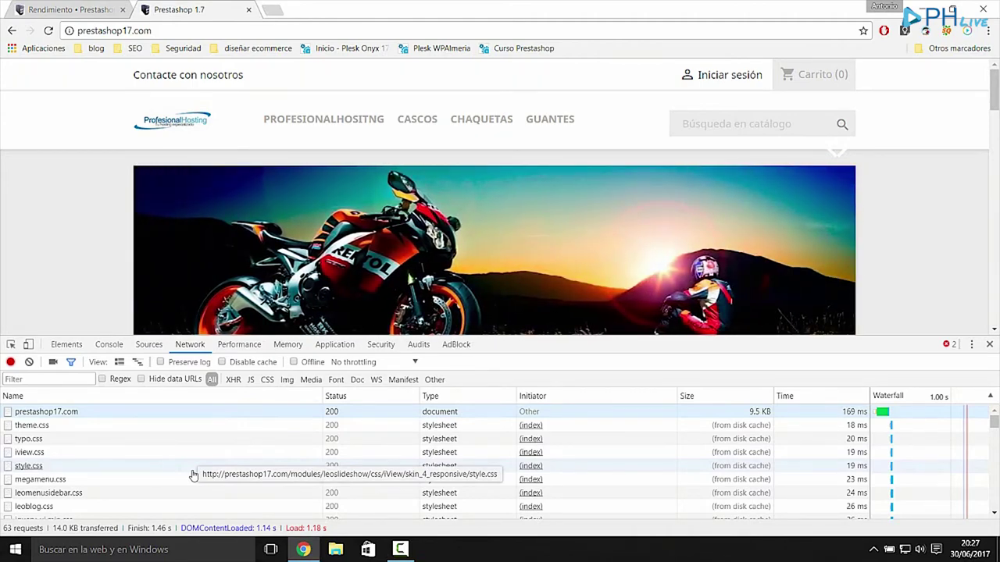
click(70, 10)
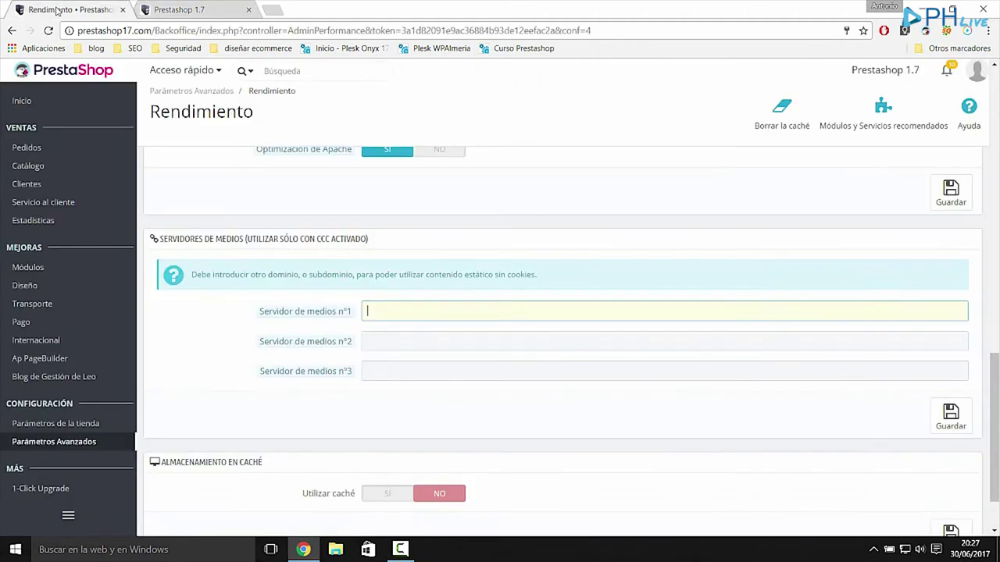
click(374, 416)
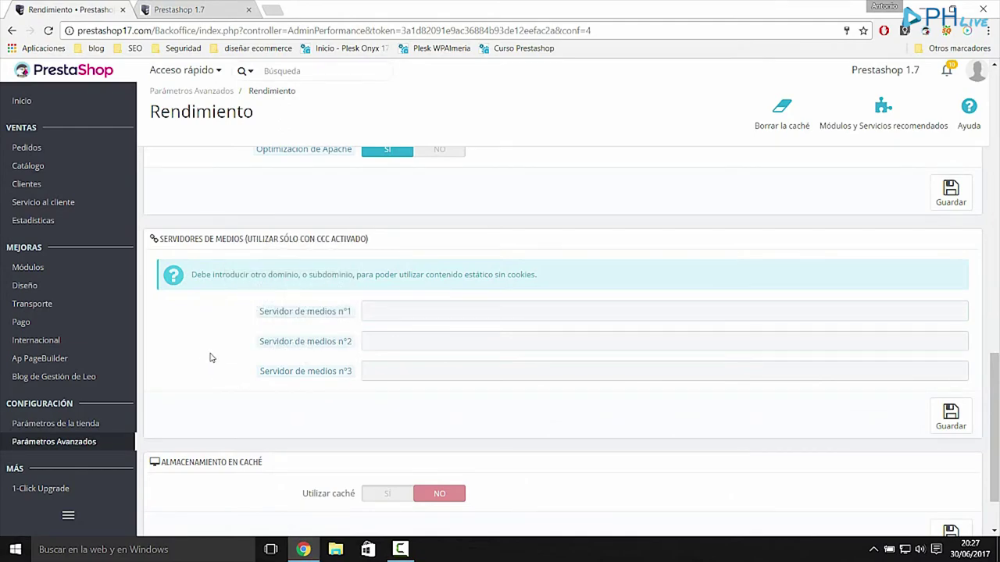
Under Almacenamiento en caché, set Utilizar caché to Sí with APC as the cache system, and save.
scroll(211, 351, down, 1)
scroll(209, 350, down, 2)
scroll(379, 401, down, 1)
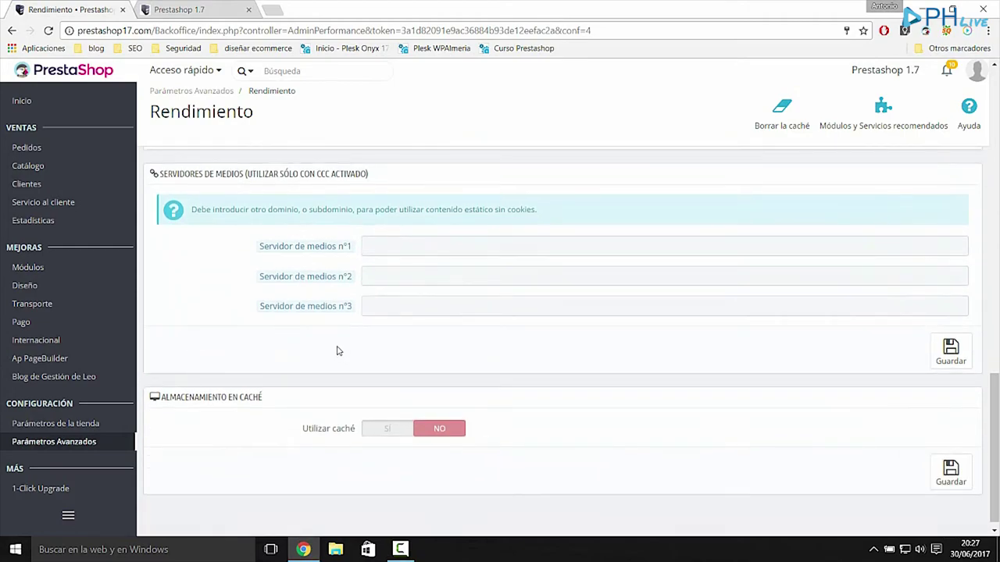
scroll(218, 410, down, 1)
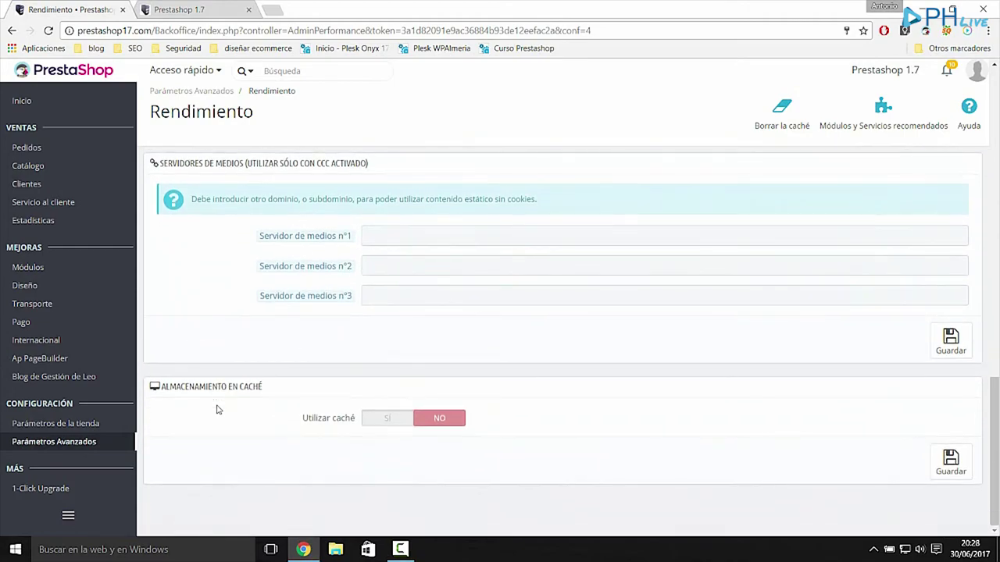
click(381, 420)
scroll(484, 363, down, 1)
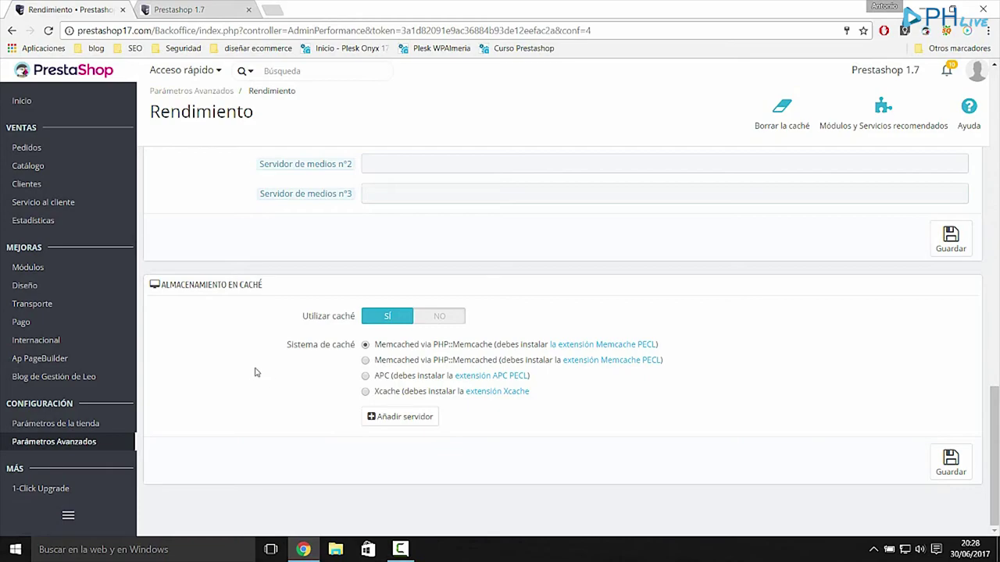
click(366, 377)
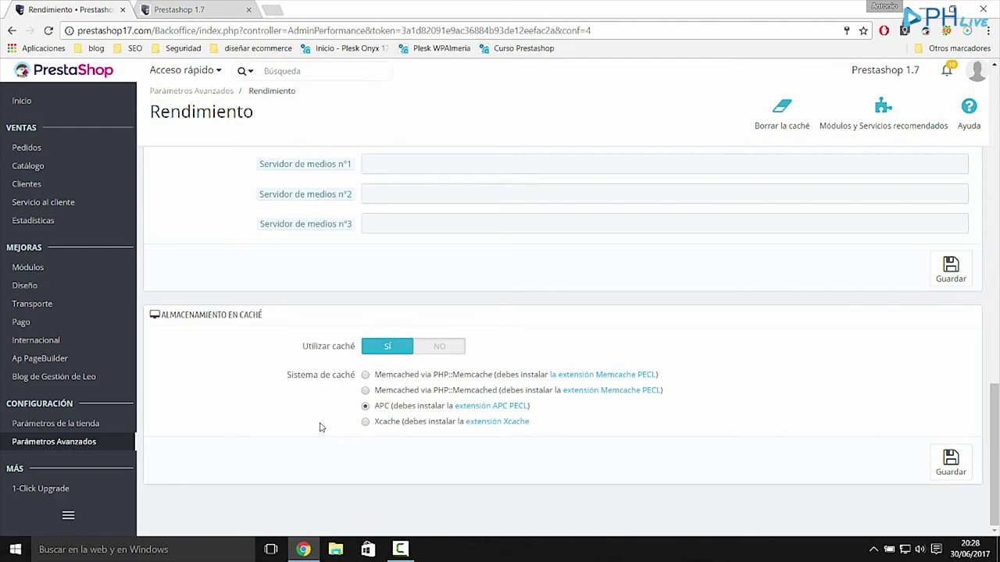
click(948, 462)
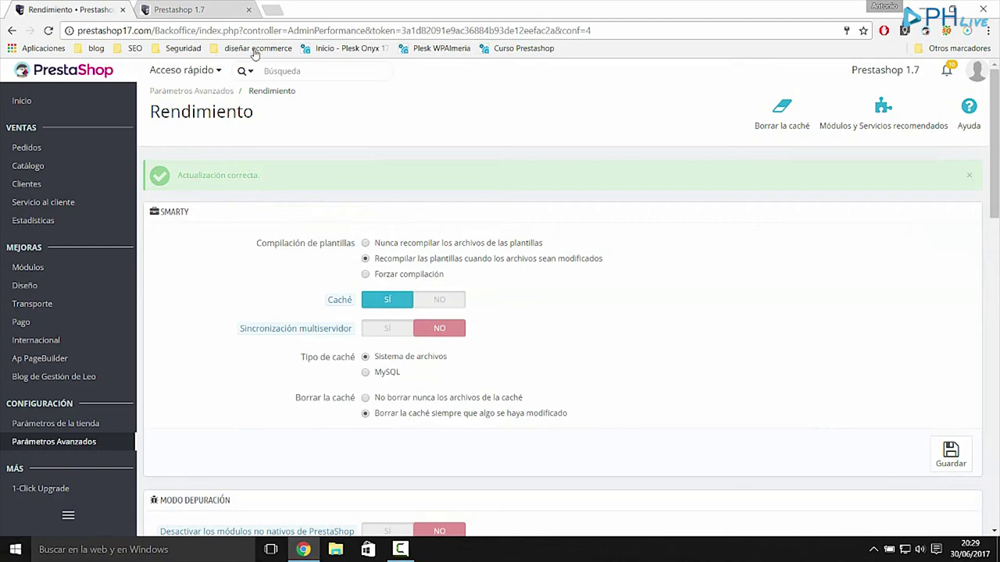
Reload the storefront twice and check its network requests and loading times.
click(193, 12)
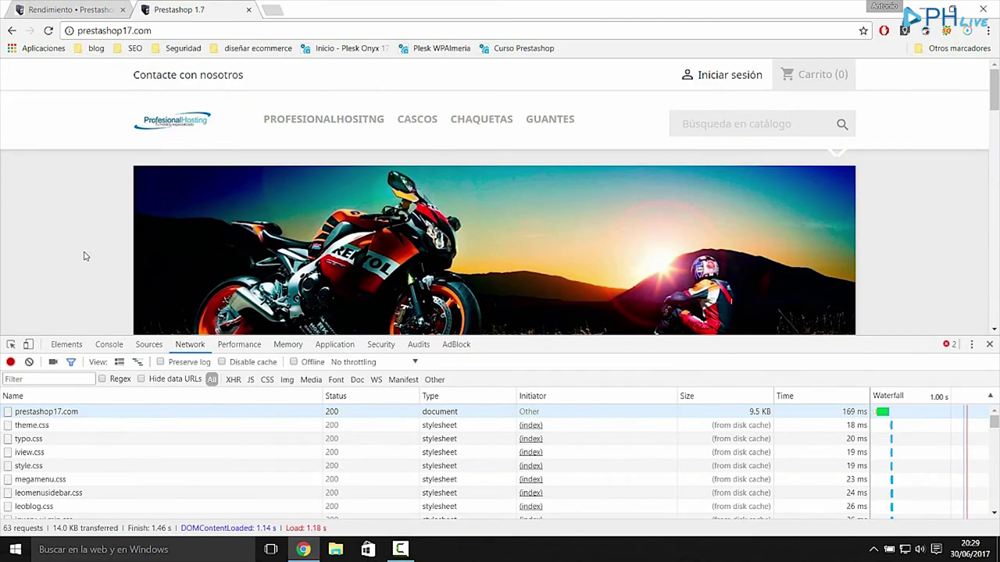
click(123, 128)
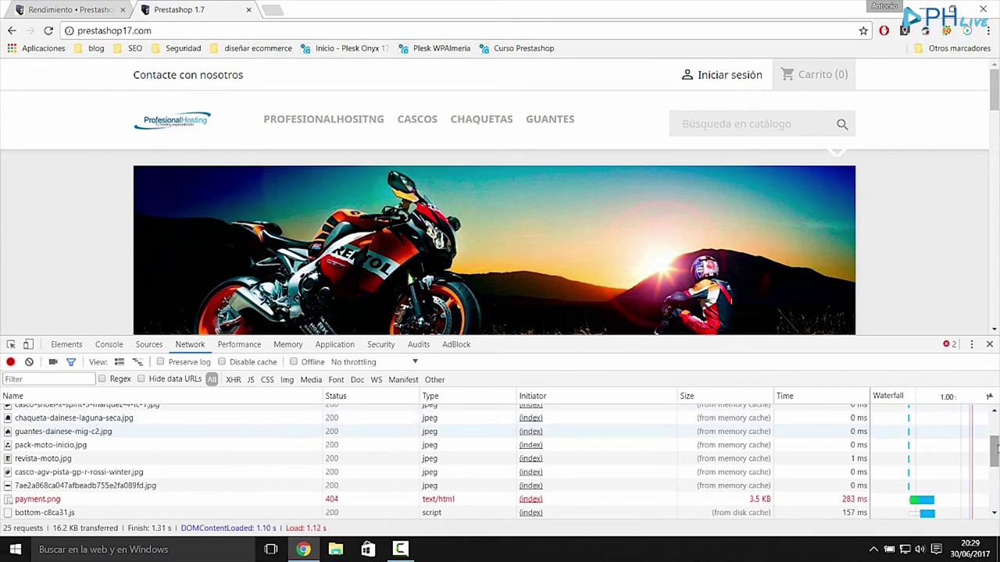
drag(995, 447, 996, 415)
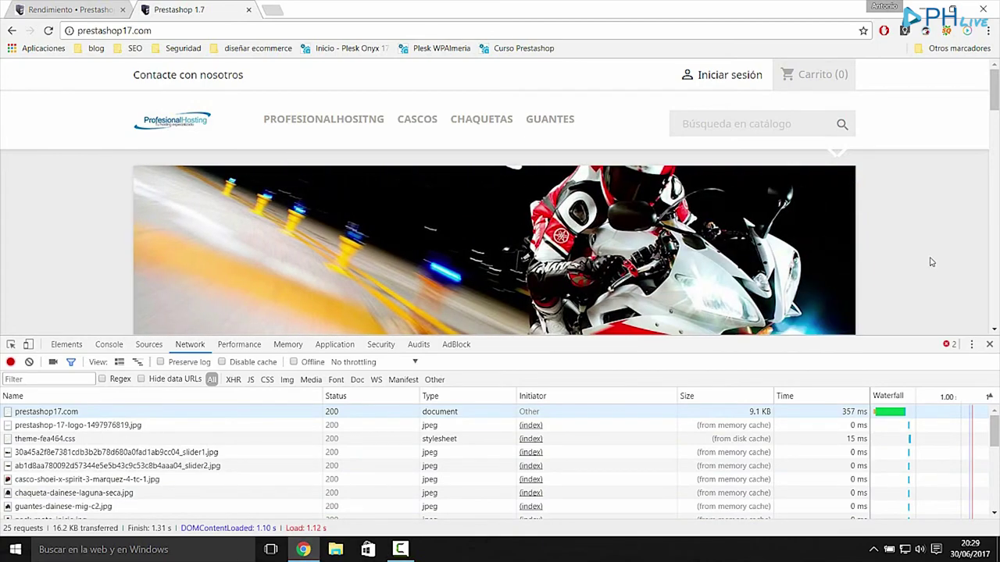
click(146, 125)
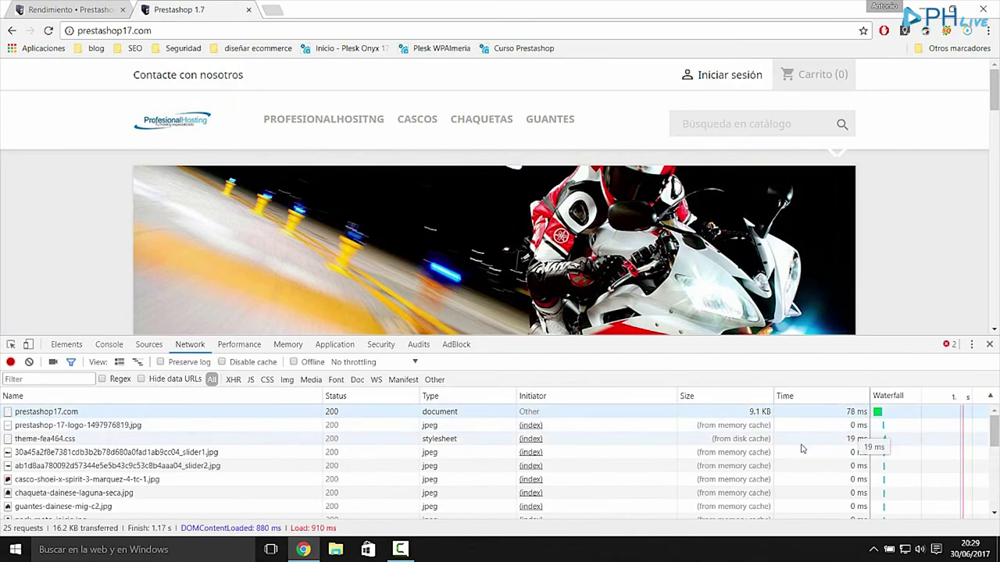
Look through the storefront home page, from the slideshow to the featured products and the lower banner.
scroll(921, 274, down, 8)
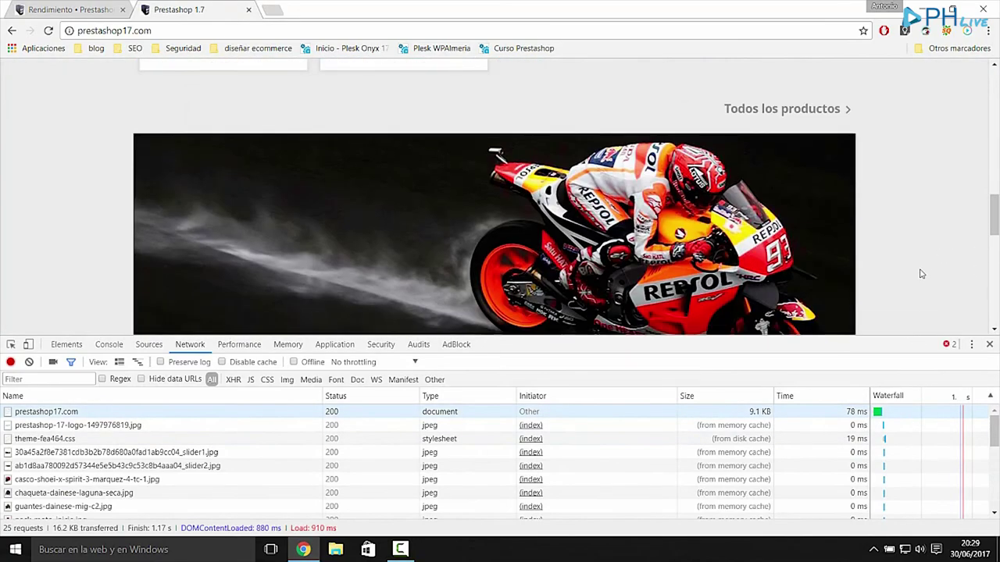
scroll(922, 273, down, 5)
scroll(915, 283, up, 15)
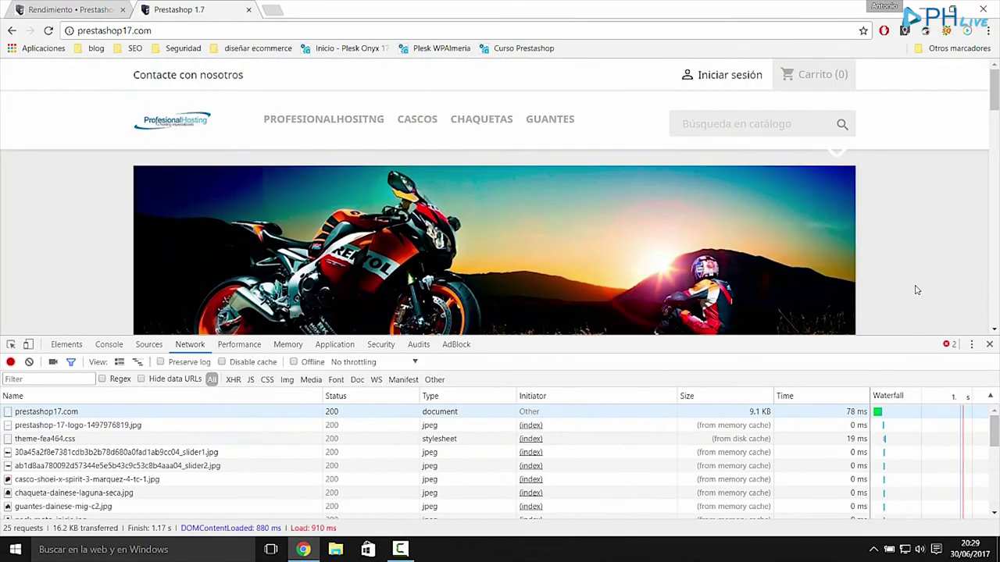
scroll(908, 281, down, 5)
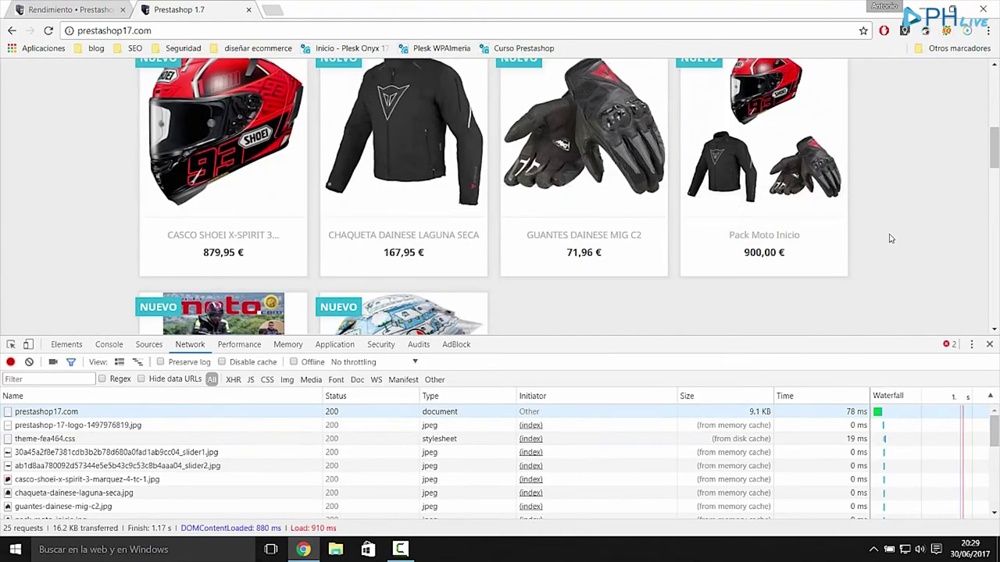
scroll(890, 238, up, 5)
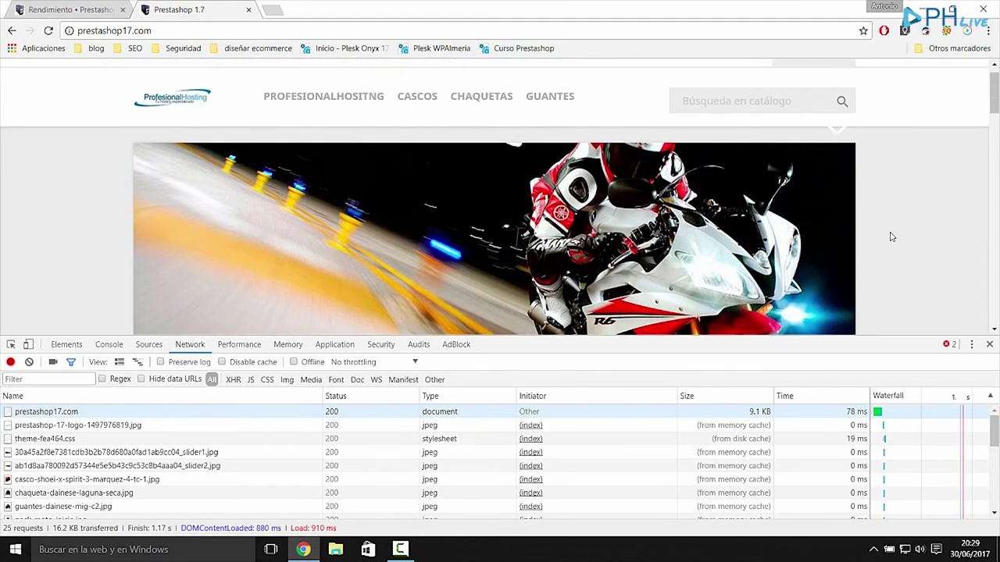
scroll(896, 233, down, 3)
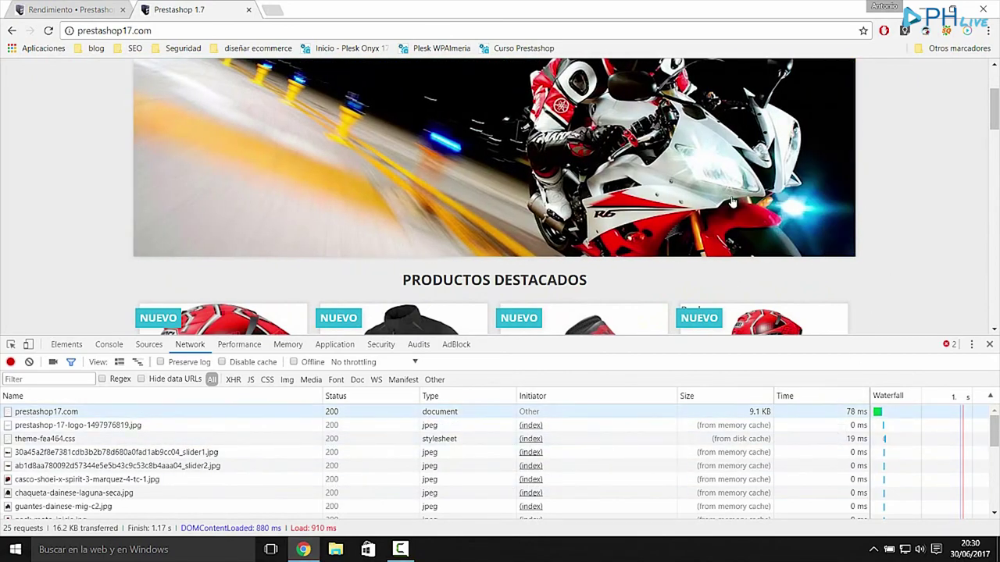
Reload the storefront once more, review its full list of network requests, and return to the Rendimiento page.
key(F5)
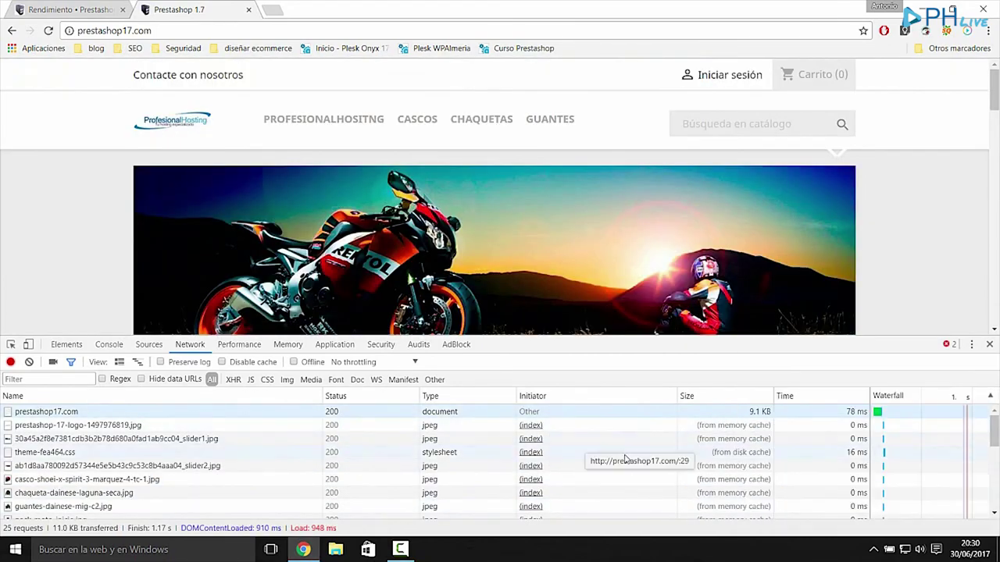
scroll(625, 460, down, 5)
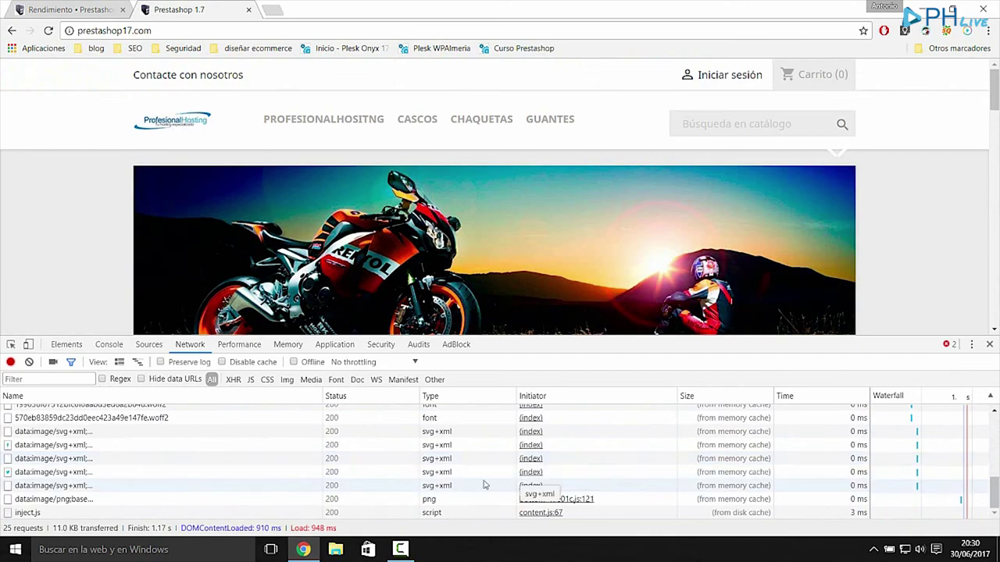
scroll(484, 485, up, 5)
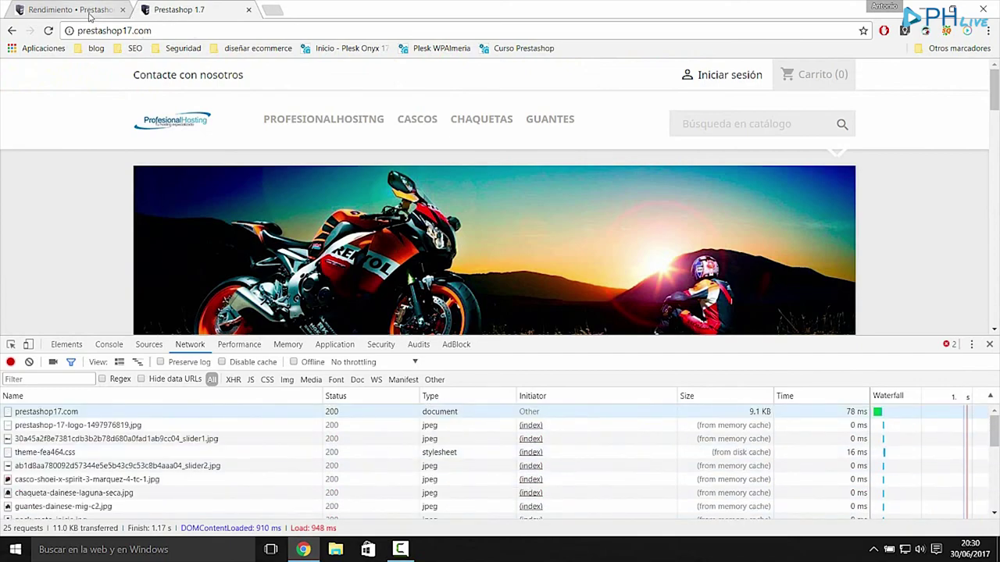
click(90, 16)
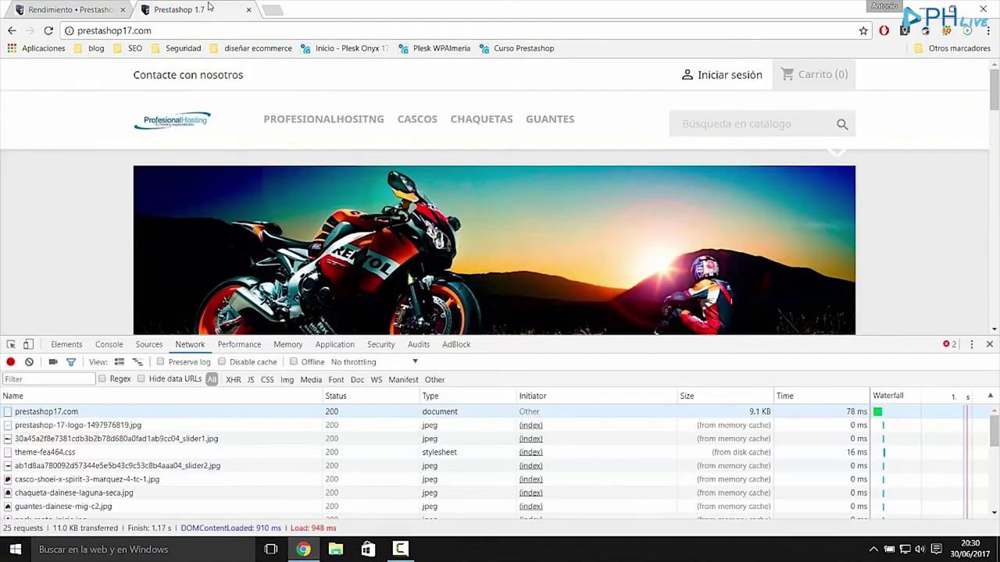
click(199, 9)
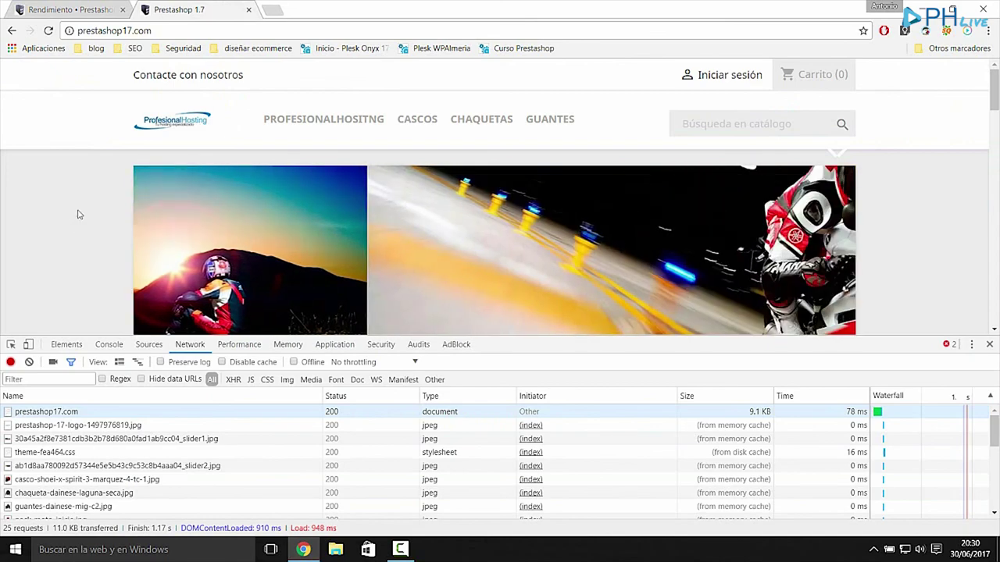
click(70, 13)
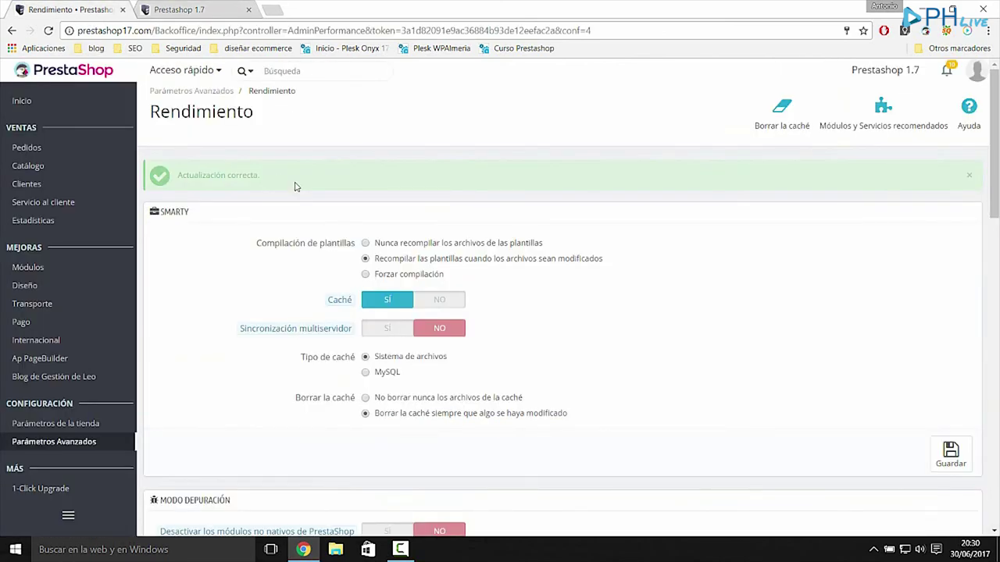